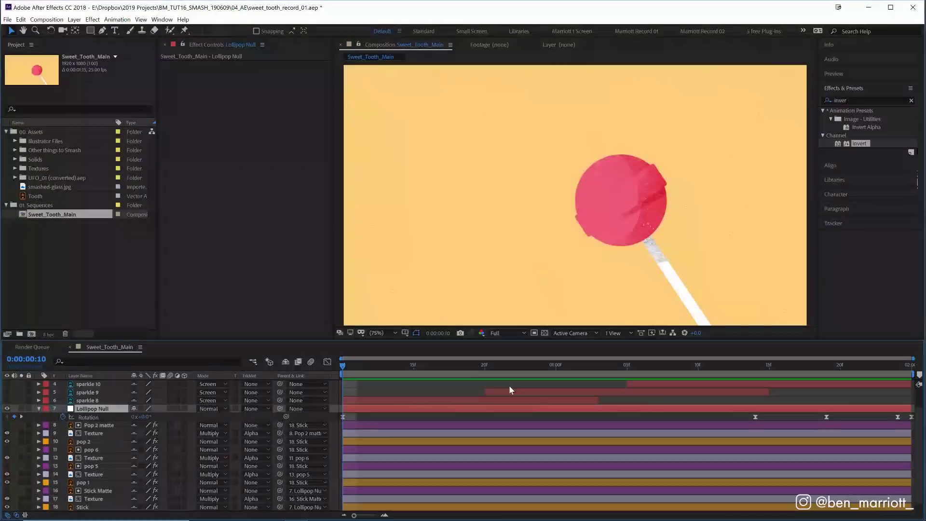
# - Preview the lollipop swing with safe-area guides and inspect its Rotation speed graph
pyautogui.press('space')
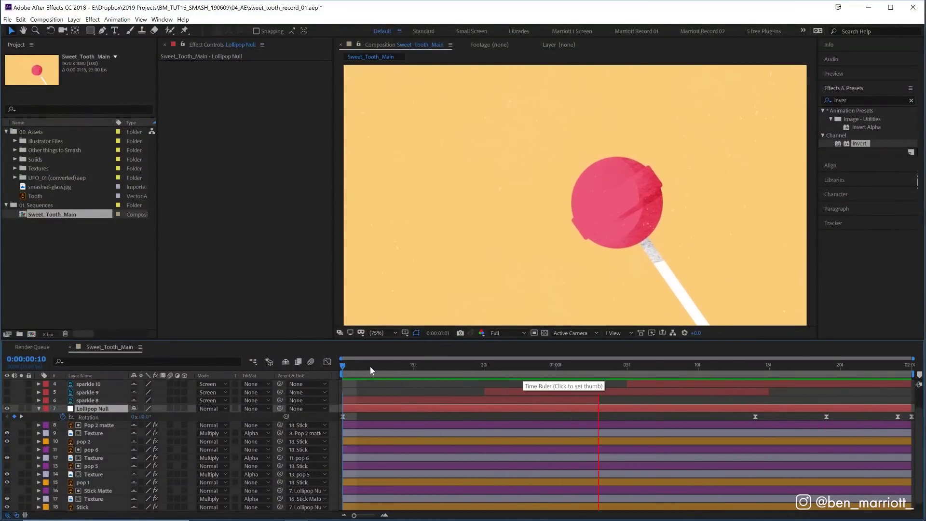
pyautogui.press('space')
pyautogui.press("'")
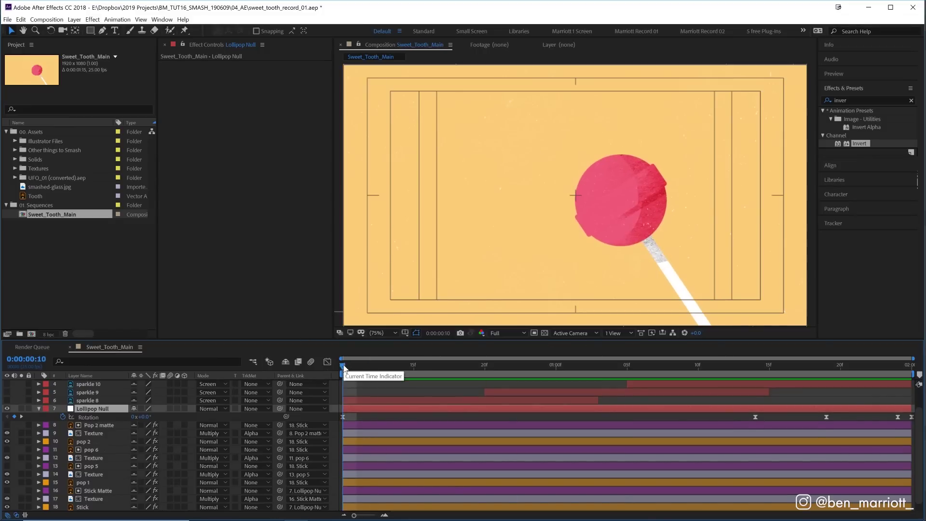
pyautogui.moveTo(344, 367); pyautogui.dragTo(741, 367)
pyautogui.click(98, 417)
pyautogui.click(327, 361)
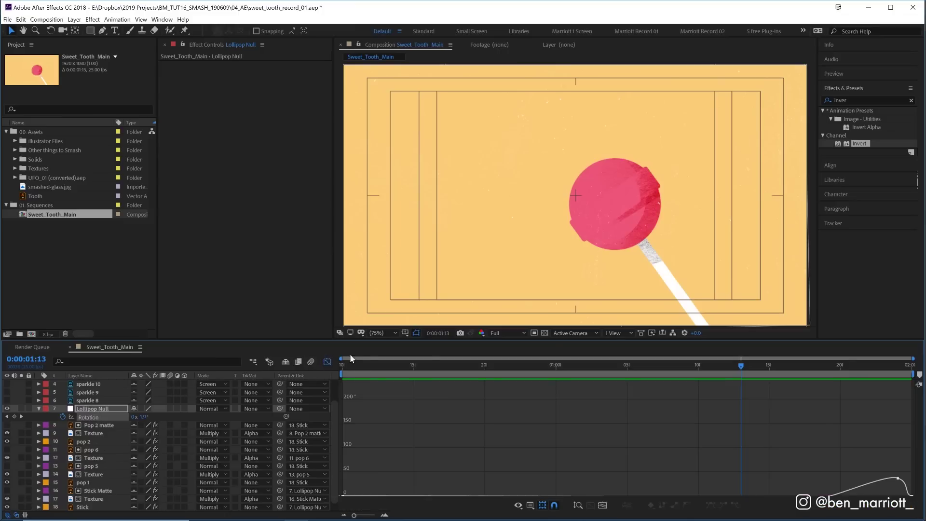
pyautogui.moveTo(740, 367)
pyautogui.mouseDown()
pyautogui.moveTo(802, 375)
pyautogui.moveTo(330, 411)
pyautogui.moveTo(877, 418)
pyautogui.moveTo(656, 414)
pyautogui.mouseUp()
# - Show the Texture layer's effects, hide the safe-area guides, and preview the animation again
pyautogui.hotkey('shift', 'F3')
pyautogui.click(411, 432)
pyautogui.press('F2')
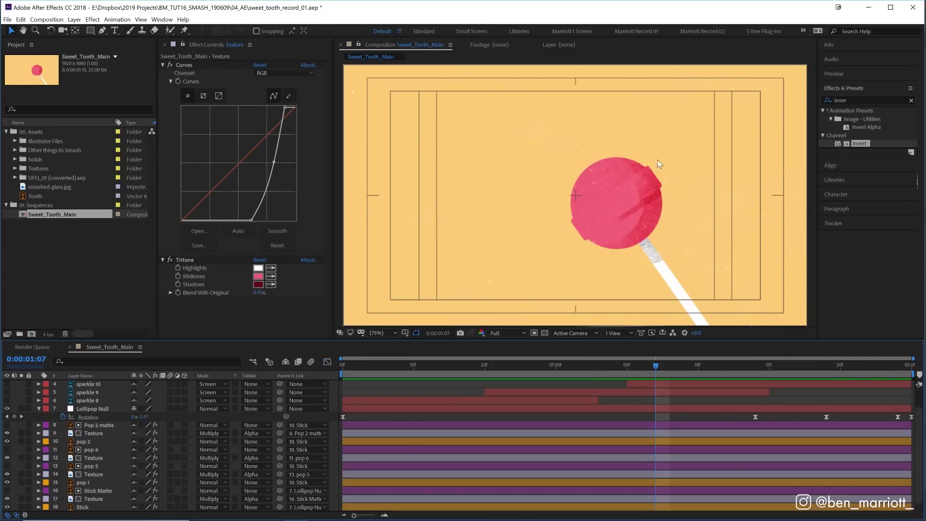
pyautogui.press("'")
pyautogui.press('space')
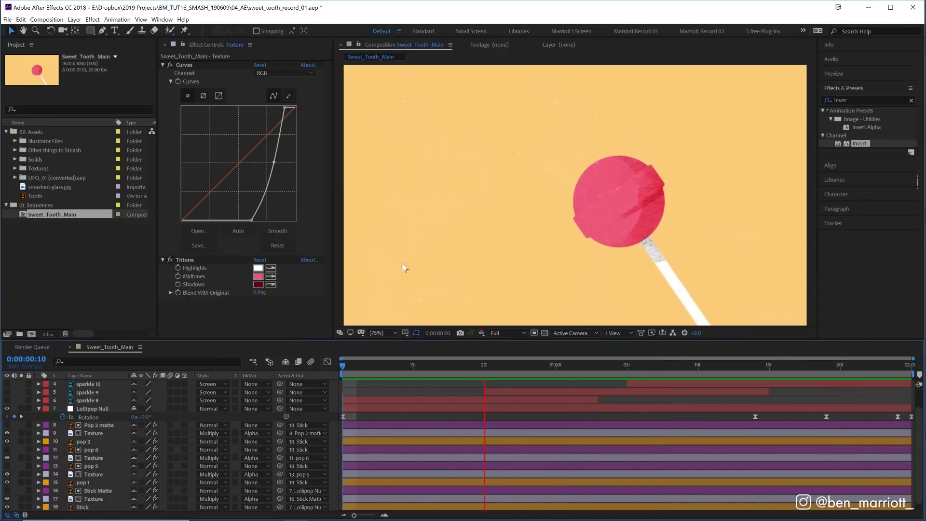
pyautogui.scroll(1, 334, 371)
pyautogui.press('space')
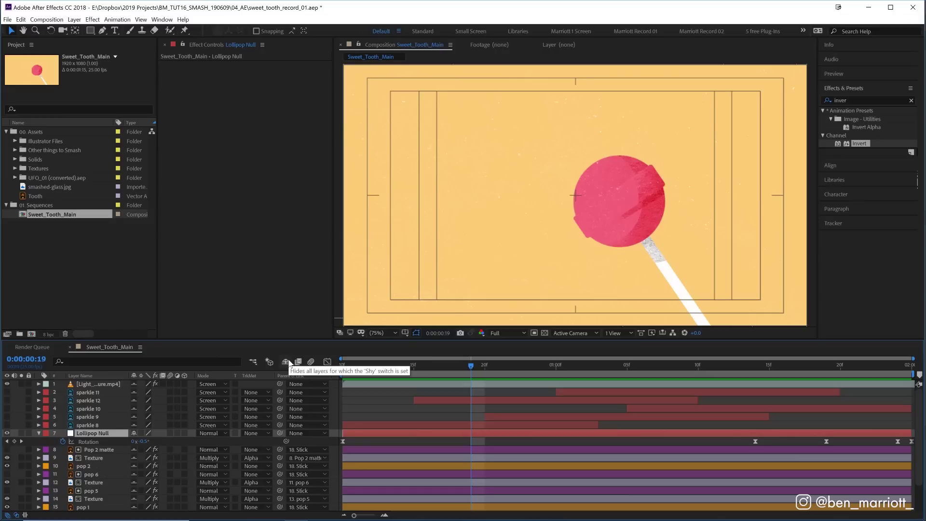
# - Hide shy layers, deselect Lollipop Null, and drop Tooth into Sweet_Tooth_Main beside the lollipop
pyautogui.click(286, 362)
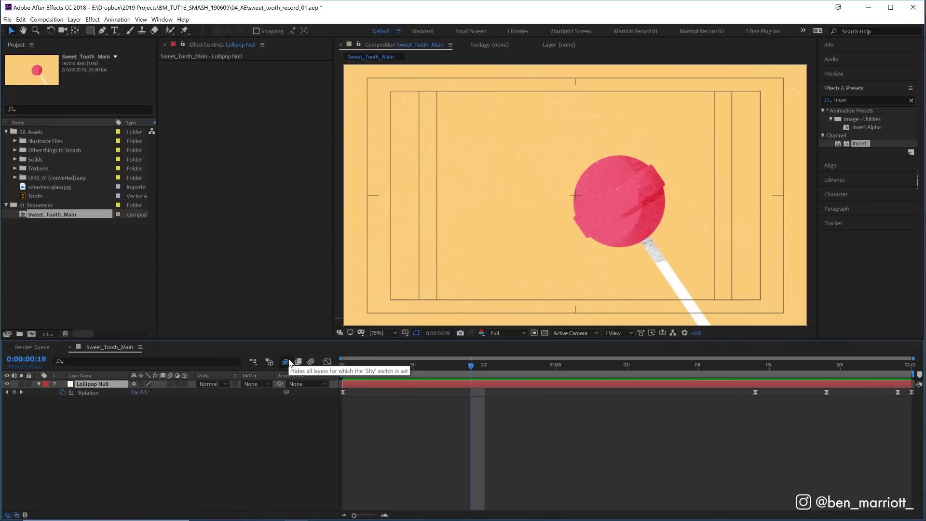
pyautogui.click(434, 409)
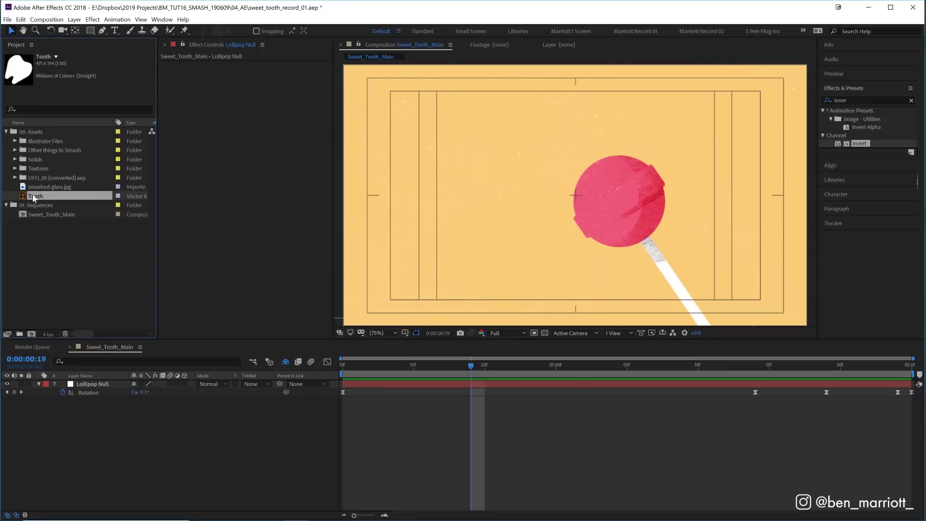
pyautogui.moveTo(36, 196); pyautogui.dragTo(500, 199)
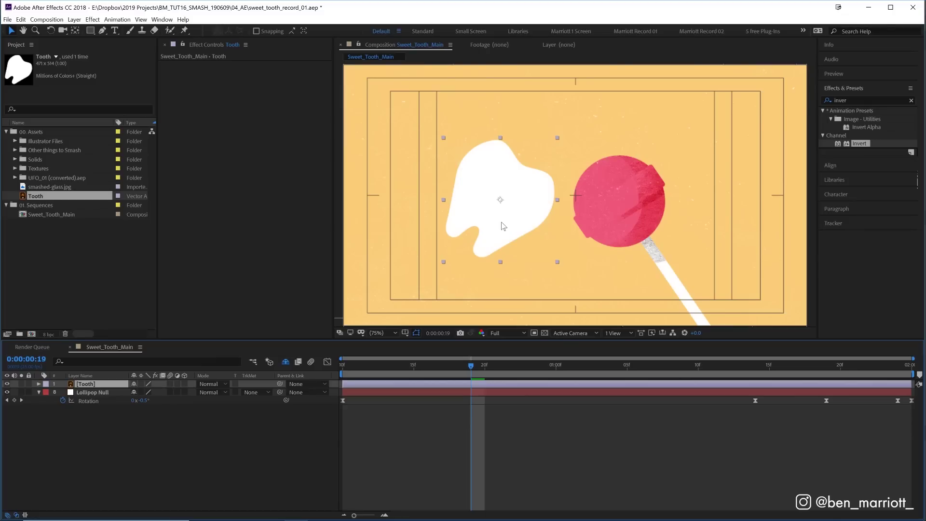
# - Precompose the Tooth layer into a new composition named Tooth
pyautogui.click(454, 423)
pyautogui.click(455, 386)
pyautogui.hotkey('ctrl', 'shift', 'c')
pyautogui.write('Tooth')
pyautogui.press('Return')
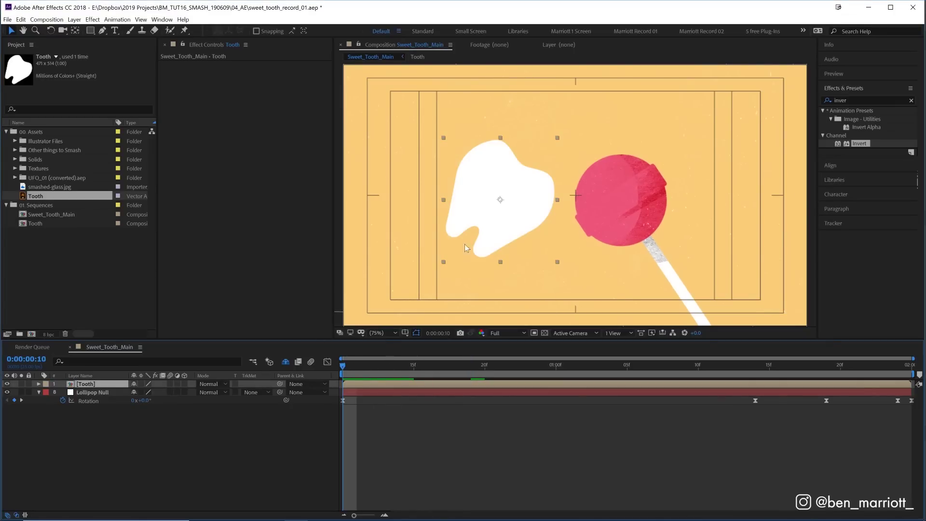
# - Nudge the tooth against the lollipop's left edge and preview the impact, stopping at 1:07
pyautogui.moveTo(506, 209)
pyautogui.mouseDown()
pyautogui.moveTo(523, 198)
pyautogui.moveTo(526, 207)
pyautogui.mouseUp()
pyautogui.scroll(1, 568, 212)
pyautogui.scroll(4, 544, 203)
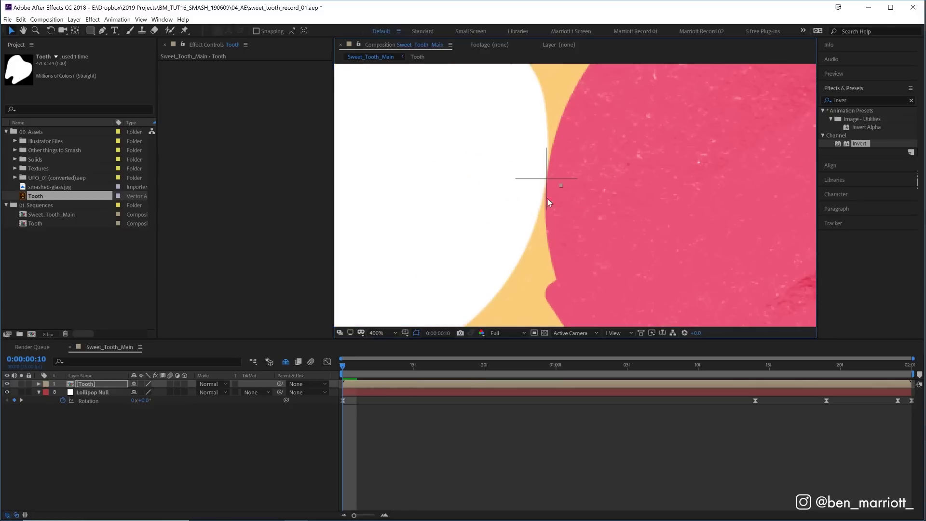
pyautogui.press('Left')
pyautogui.press('Down')
pyautogui.press('Right')
pyautogui.scroll(-4, 540, 200)
pyautogui.press('space')
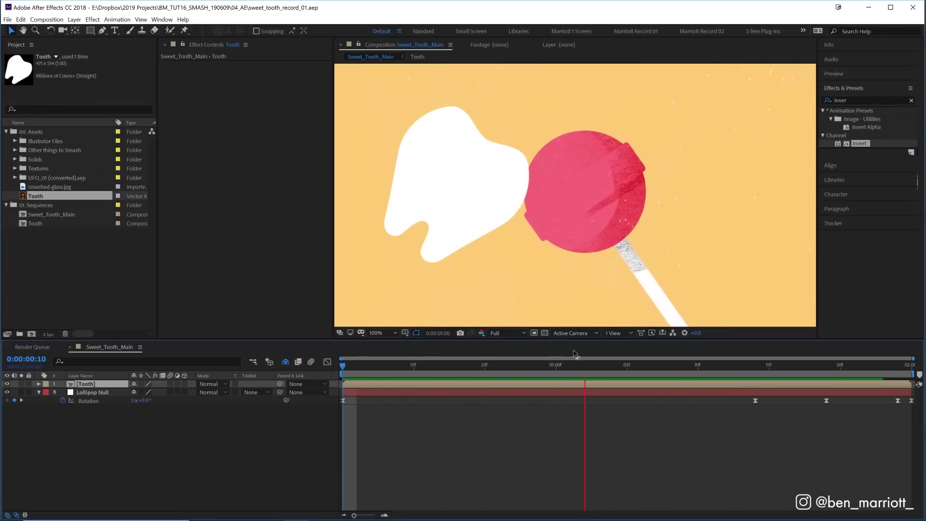
pyautogui.click(659, 366)
# - Duplicate the tooth and keyframe its Position at 1:14 so it flies off left
pyautogui.hotkey('ctrl', 'd')
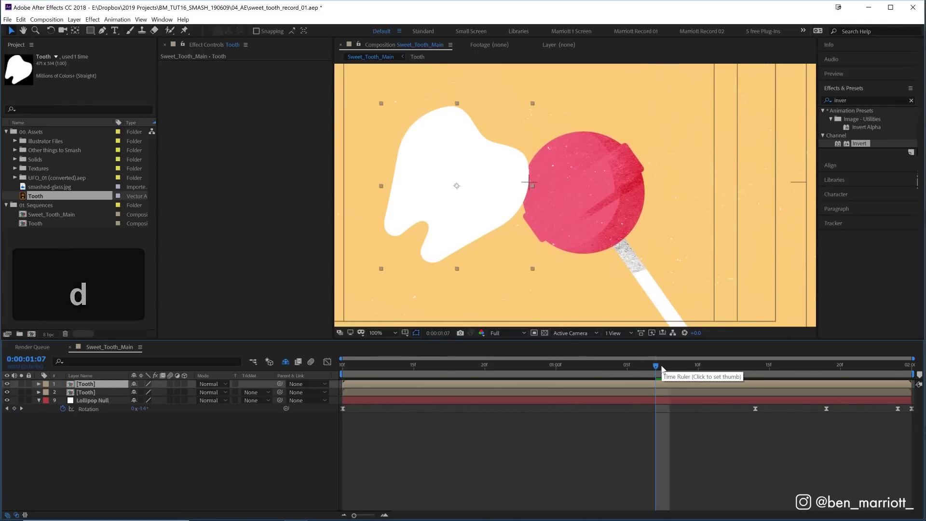
pyautogui.moveTo(661, 365); pyautogui.dragTo(899, 366)
pyautogui.hotkey('alt', 'shift', 'p')
pyautogui.hotkey('shift', 'pageup')
pyautogui.press(',')
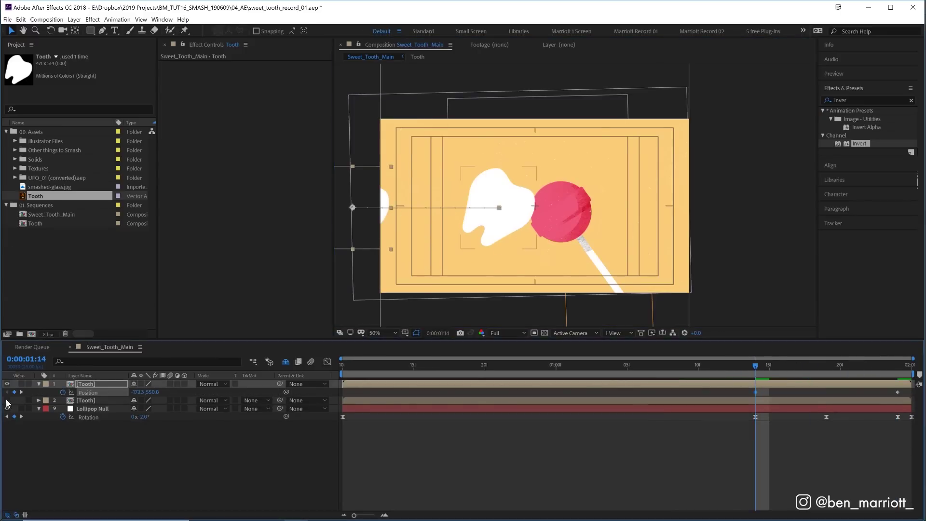
pyautogui.moveTo(476, 207); pyautogui.dragTo(352, 207)
pyautogui.press(',')
pyautogui.moveTo(103, 31); pyautogui.dragTo(142, 62)
pyautogui.press('space')
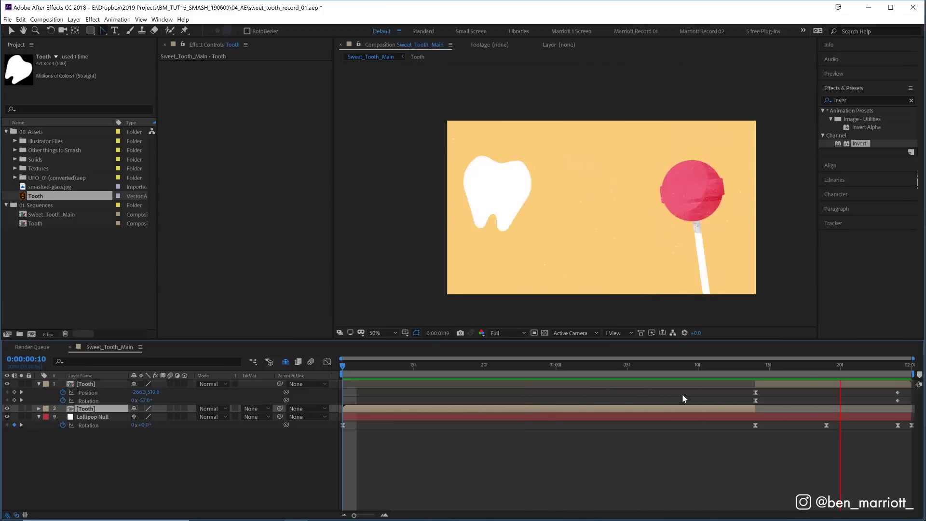
# - Duplicate the second tooth layer and name the copy Shard 01
pyautogui.click(86, 411)
pyautogui.press('BackSpace')
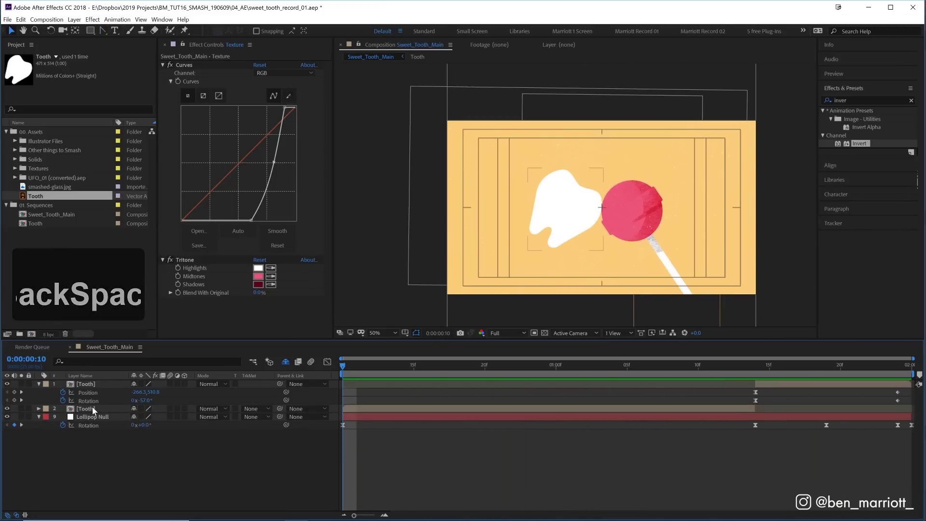
pyautogui.hotkey('ctrl', 'd')
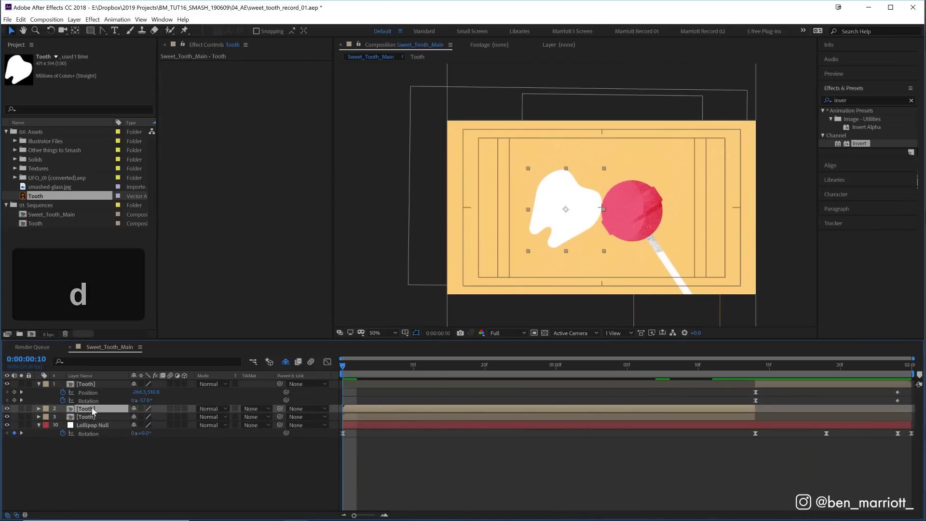
pyautogui.press('Return')
pyautogui.write('Shard 01')
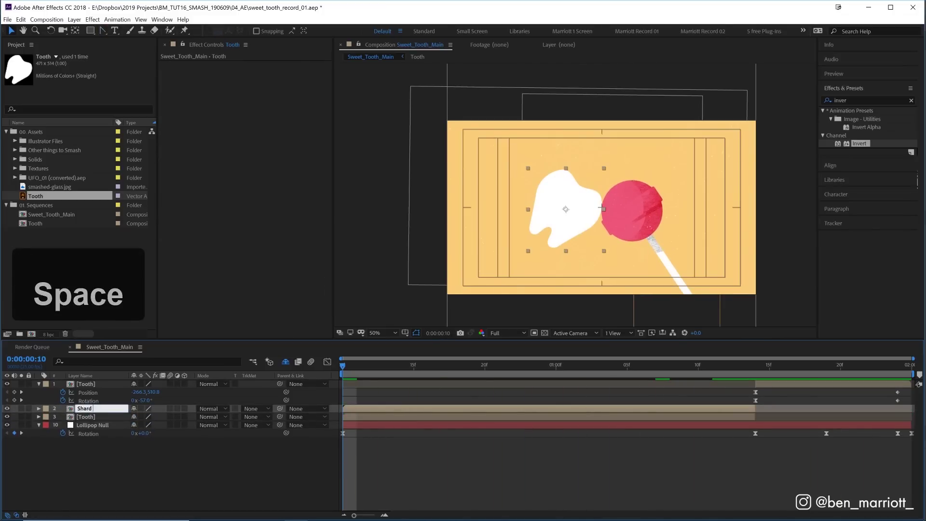
pyautogui.click(377, 409)
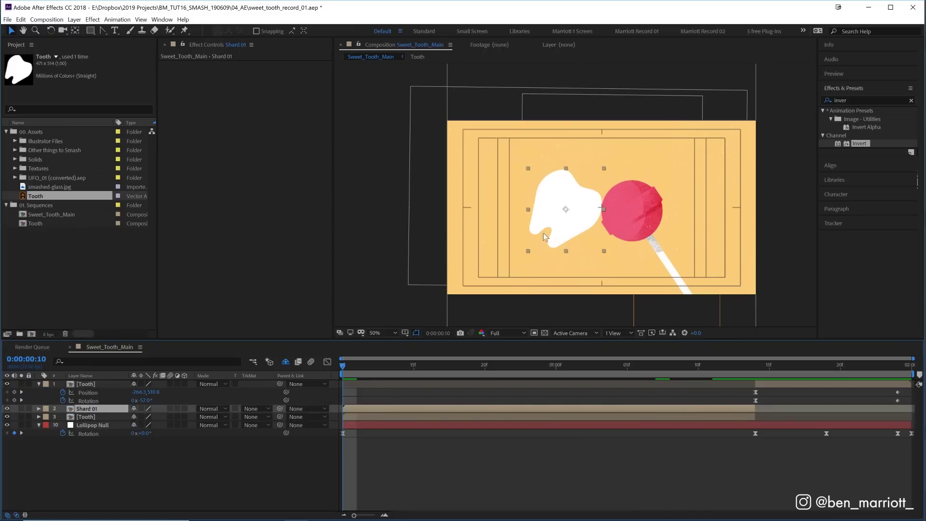
# - Set the remaining Tooth layer's opacity to 20%
pyautogui.click(92, 418)
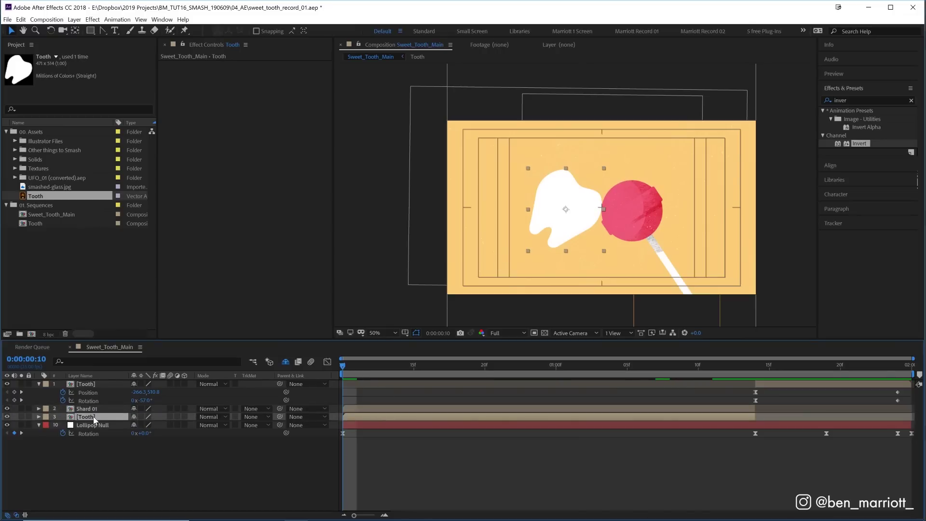
pyautogui.press('t')
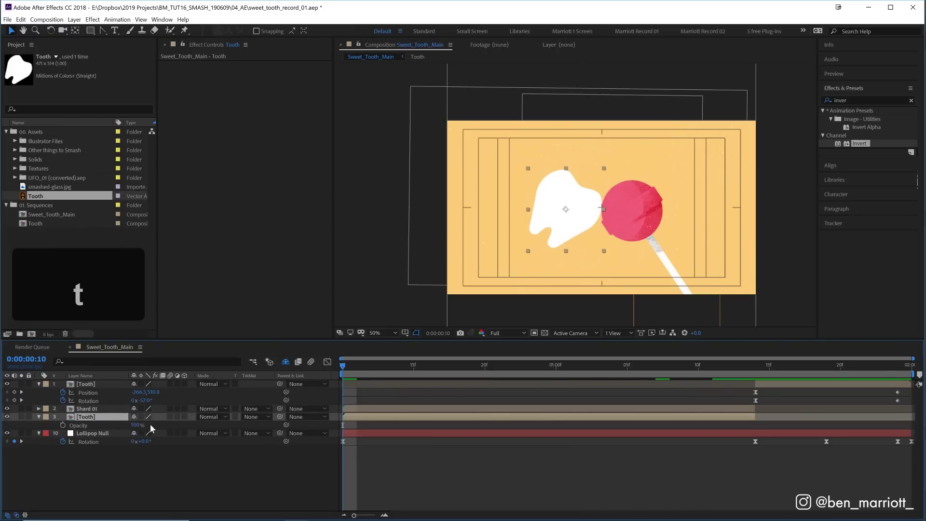
pyautogui.click(139, 425)
pyautogui.write('2')
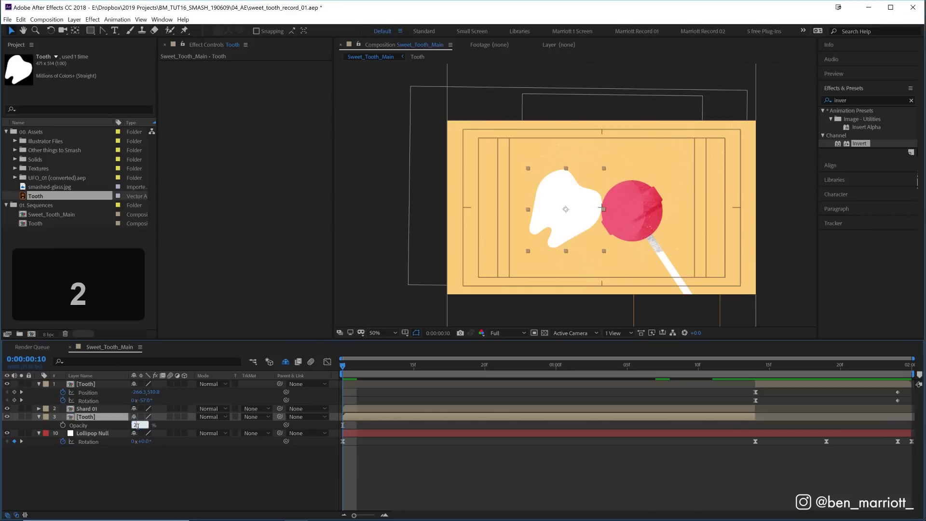
pyautogui.write('0')
pyautogui.press('Return')
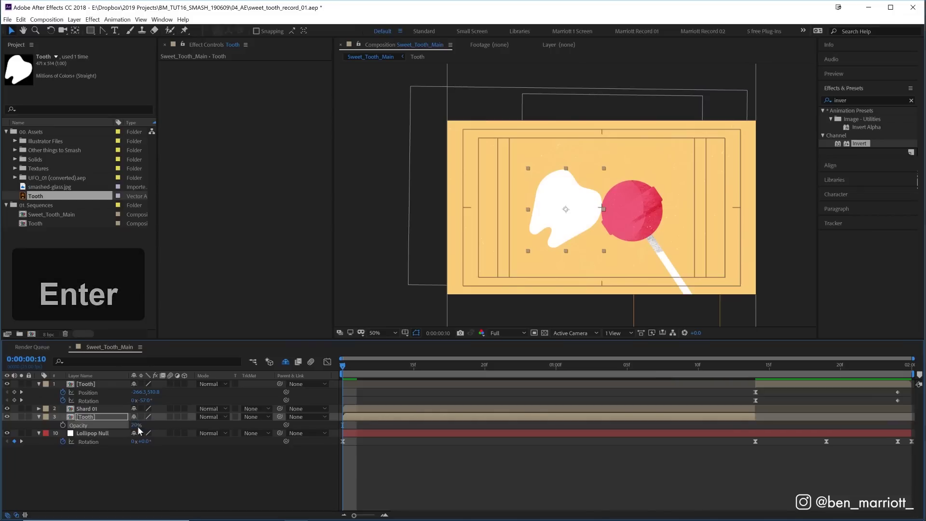
# - Add the smashed-glass image to the composition and scale it up over the tooth
pyautogui.click(60, 187)
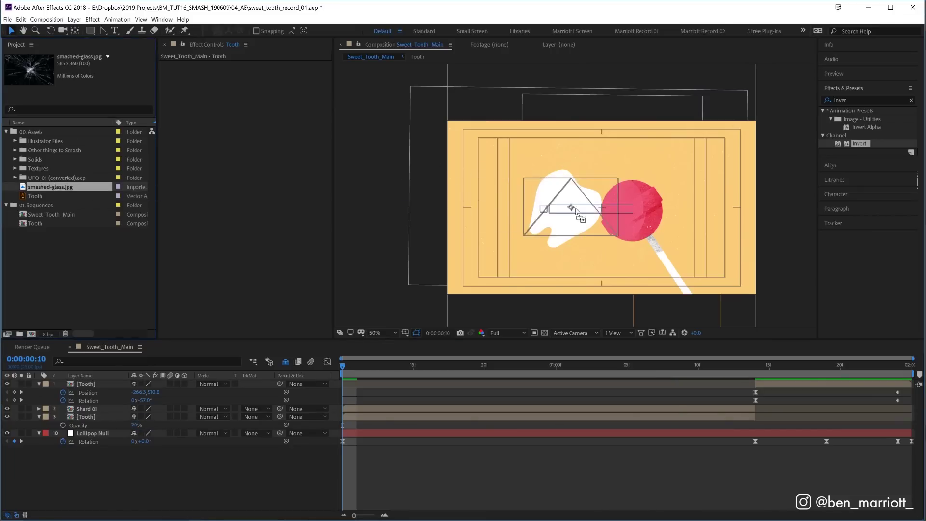
pyautogui.moveTo(58, 192); pyautogui.dragTo(601, 208)
pyautogui.press('s')
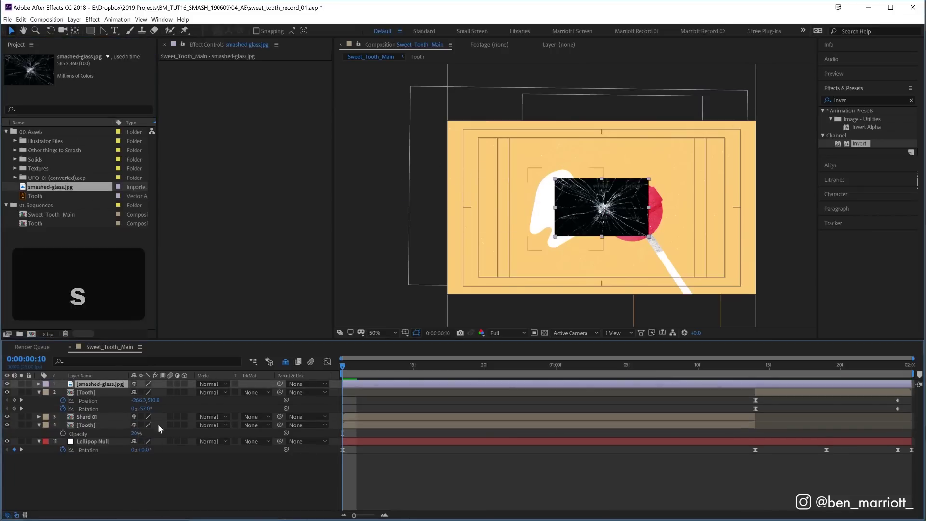
pyautogui.moveTo(159, 393)
pyautogui.mouseDown()
pyautogui.moveTo(217, 391)
pyautogui.moveTo(189, 400)
pyautogui.mouseUp()
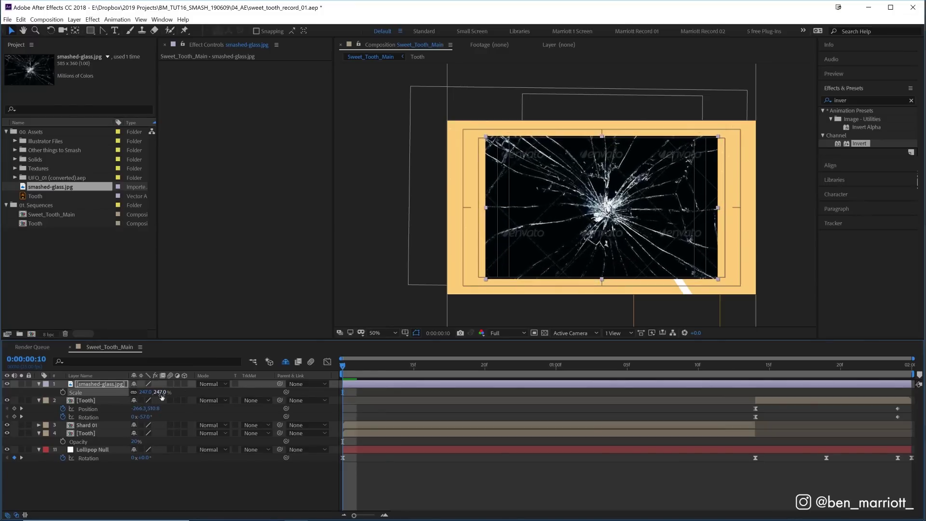
# - Lower the glass layer's opacity to 20% and rotate it about -22° to align the cracks
pyautogui.press('t')
pyautogui.click(138, 392)
pyautogui.write('20')
pyautogui.press('Return')
pyautogui.press('r')
pyautogui.press('z')
pyautogui.moveTo(147, 393); pyautogui.dragTo(479, 199)
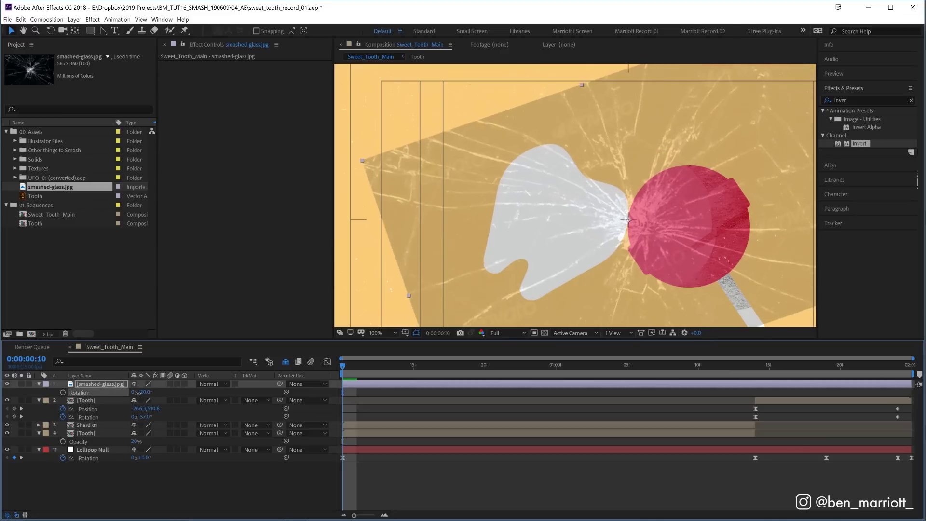
pyautogui.moveTo(570, 196); pyautogui.dragTo(613, 235)
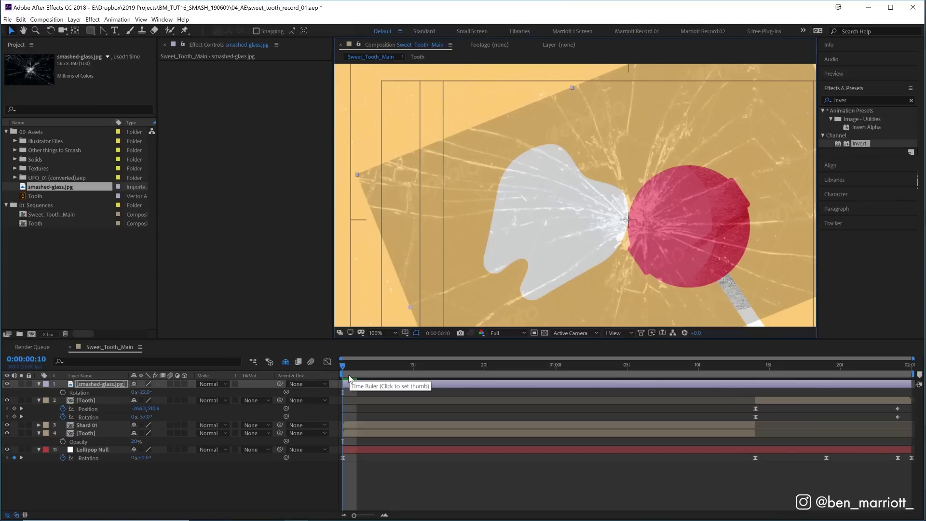
pyautogui.click(27, 384)
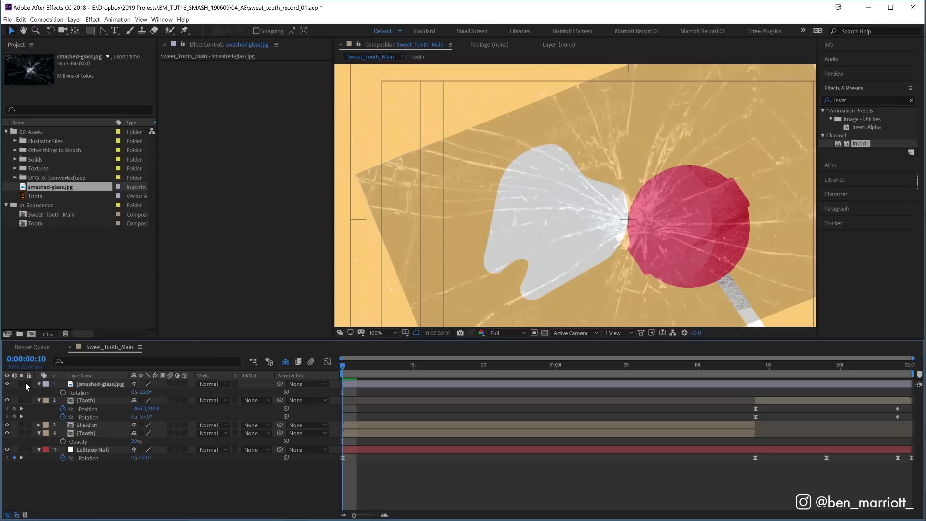
# - Lock the smashed-glass layer and give Shard 01 a Yellow label
pyautogui.click(28, 384)
pyautogui.click(45, 426)
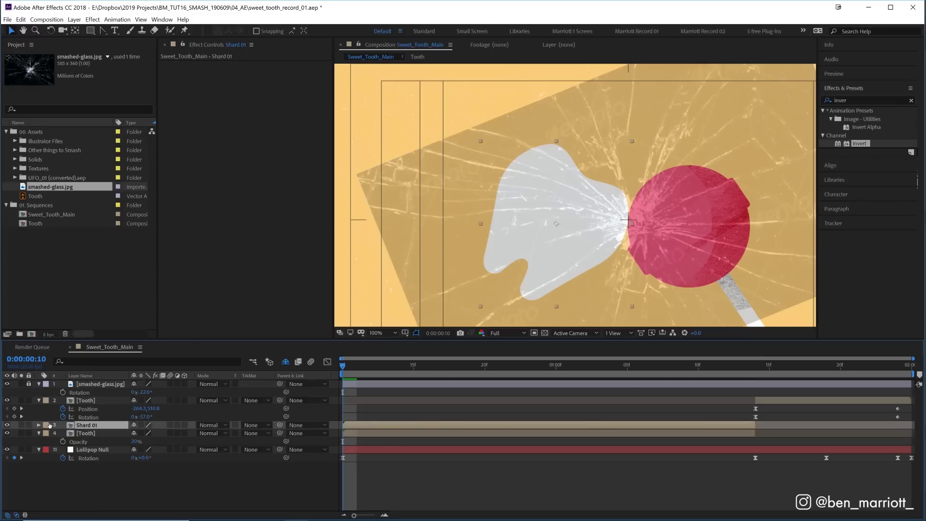
pyautogui.click(46, 426)
pyautogui.click(72, 285)
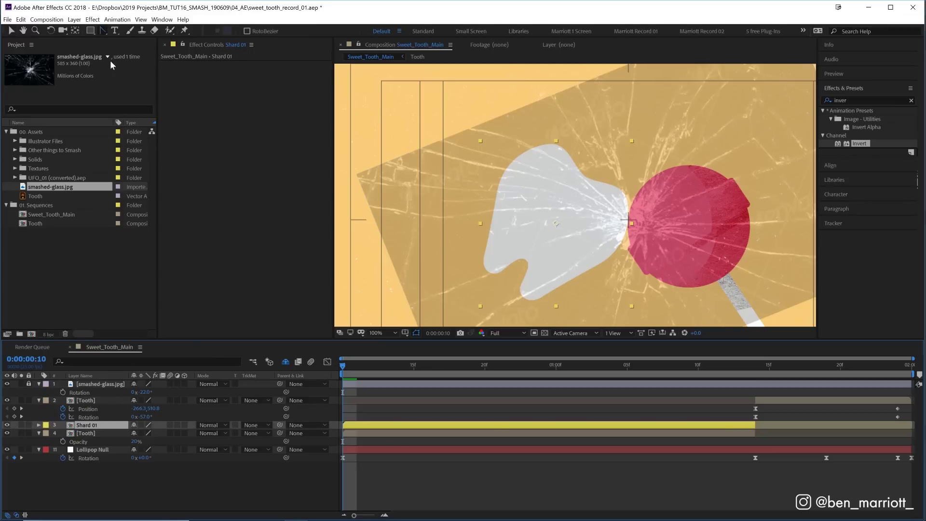
# - Draw a closed Pen-tool mask on Shard 01 around a thin crack wedge near the impact
pyautogui.click(103, 32)
pyautogui.click(650, 136)
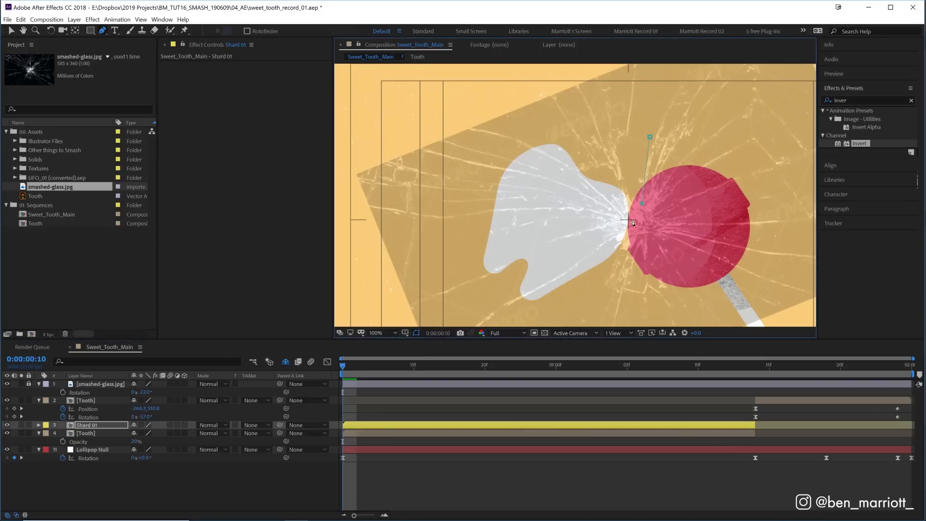
pyautogui.moveTo(626, 214); pyautogui.dragTo(619, 202)
pyautogui.moveTo(610, 94); pyautogui.dragTo(662, 101)
pyautogui.click(651, 137)
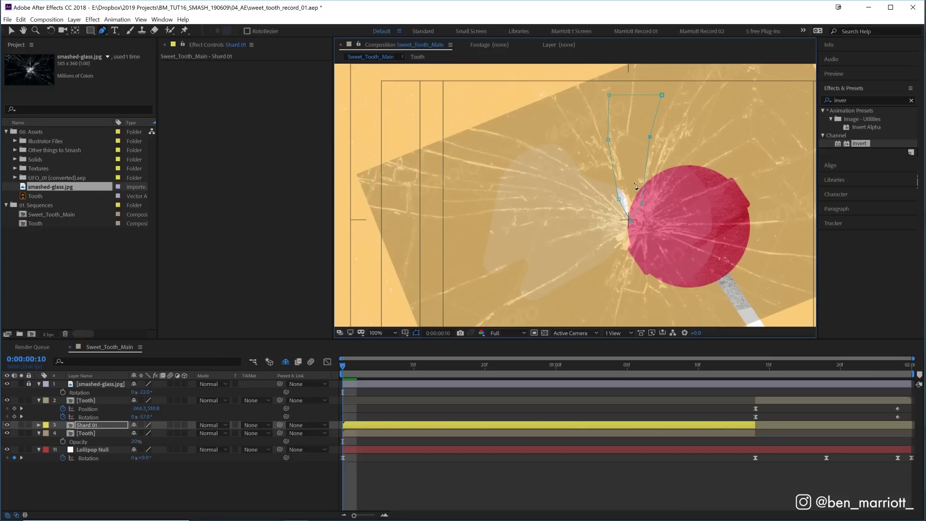
# - Duplicate Shard 01 as Shard 02 and drag its mask points onto the neighbouring crack wedge
pyautogui.click(389, 426)
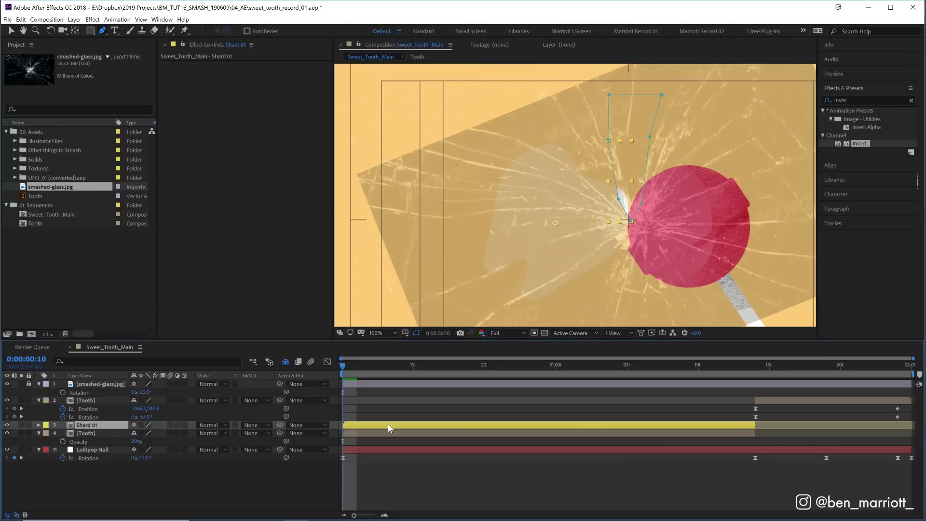
pyautogui.hotkey('ctrl', 'd')
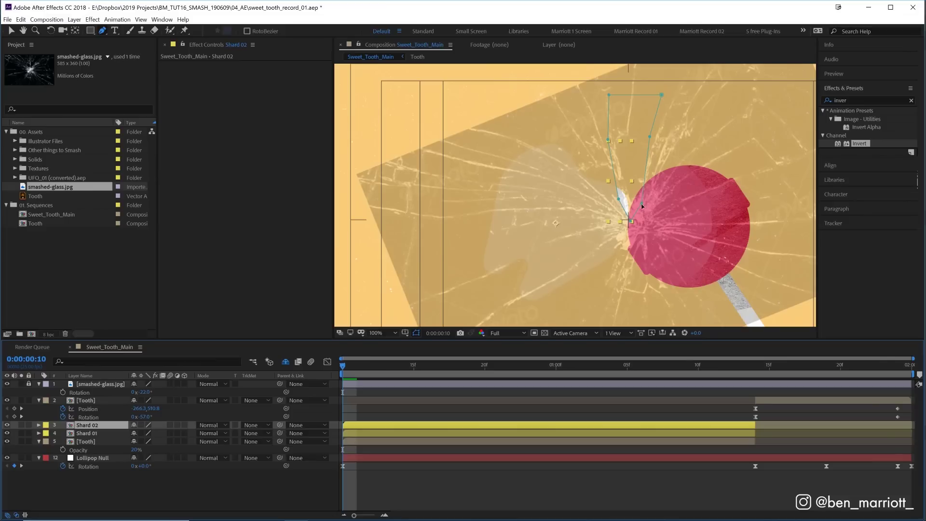
pyautogui.press('Return')
pyautogui.moveTo(643, 193)
pyautogui.mouseDown()
pyautogui.moveTo(608, 212)
pyautogui.moveTo(584, 171)
pyautogui.mouseUp()
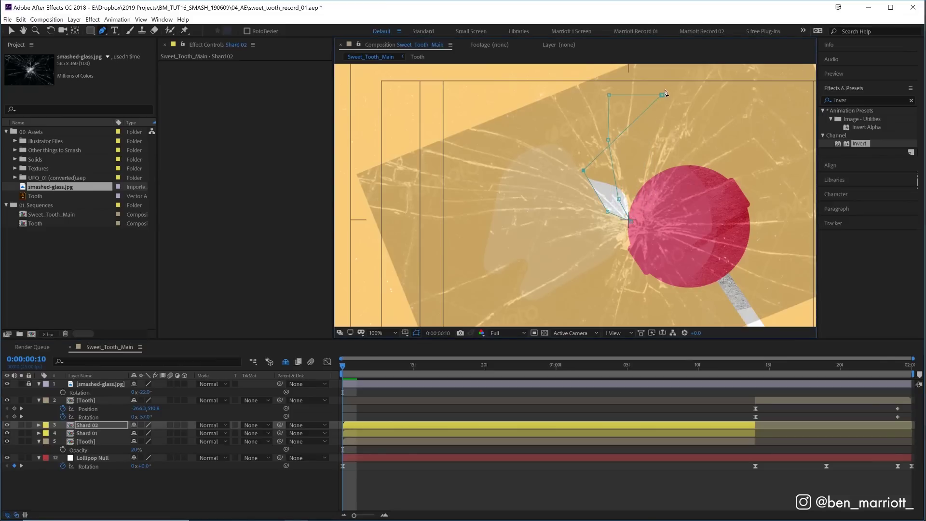
pyautogui.moveTo(664, 94); pyautogui.dragTo(557, 125)
pyautogui.moveTo(607, 211); pyautogui.dragTo(612, 210)
pyautogui.moveTo(591, 178); pyautogui.dragTo(590, 175)
# - Duplicate Shard 02 into Shard 03 and widen its mask leftward along the cracks
pyautogui.click(368, 427)
pyautogui.hotkey('ctrl', 'd')
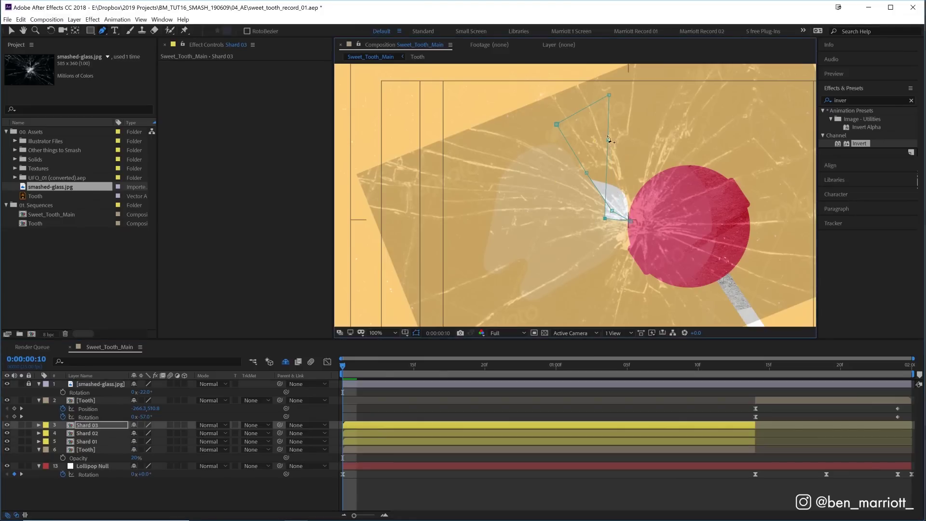
pyautogui.moveTo(609, 140); pyautogui.dragTo(557, 192)
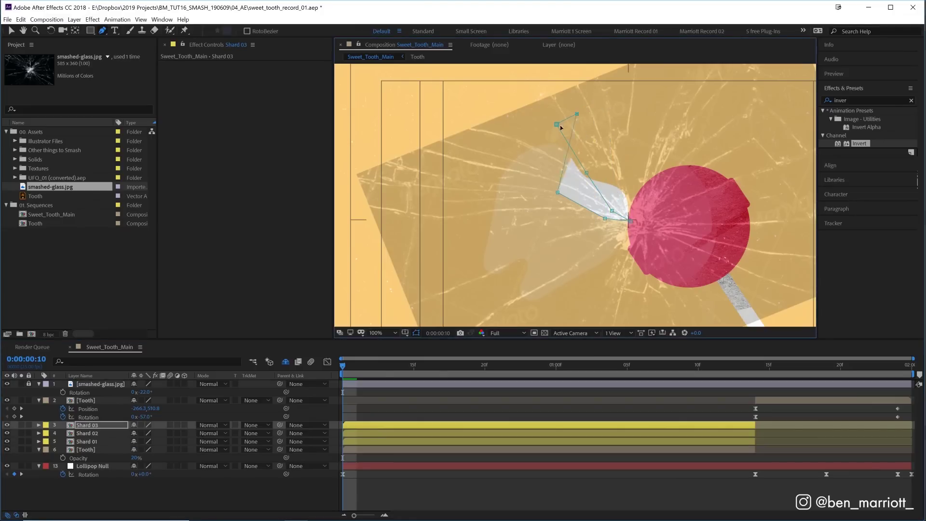
pyautogui.moveTo(609, 96); pyautogui.dragTo(475, 157)
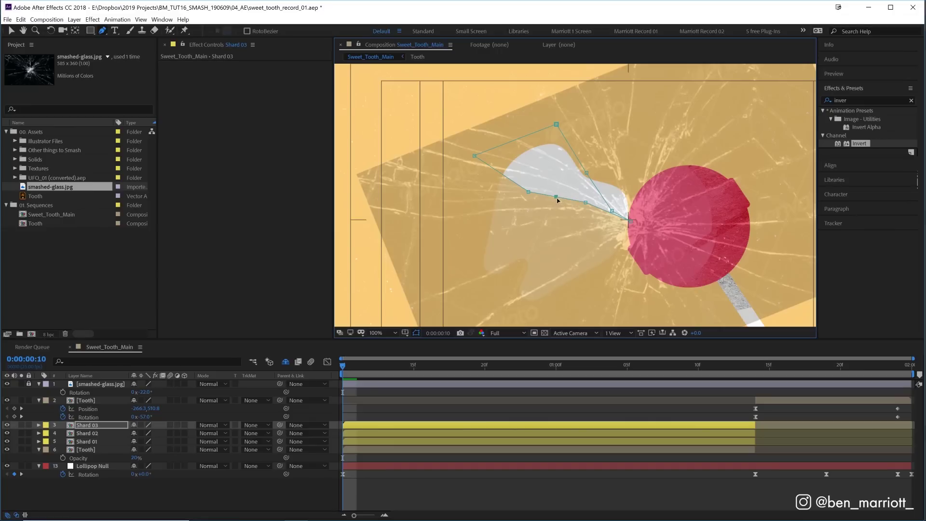
pyautogui.moveTo(556, 198); pyautogui.dragTo(561, 183)
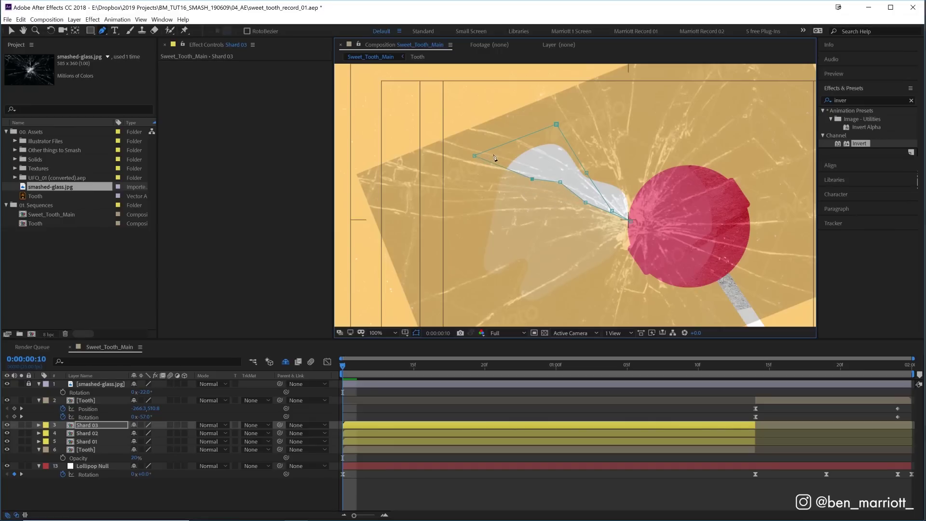
pyautogui.moveTo(473, 166); pyautogui.dragTo(472, 167)
# - Duplicate Shard 03 repeatedly to create the remaining shards up to Shard 10
pyautogui.click(398, 428)
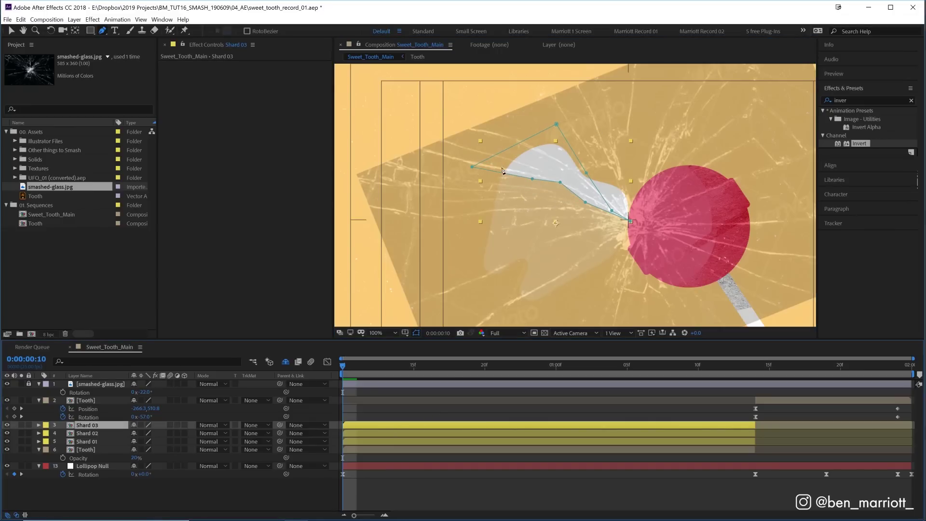
pyautogui.hotkey('ctrl', 'd')
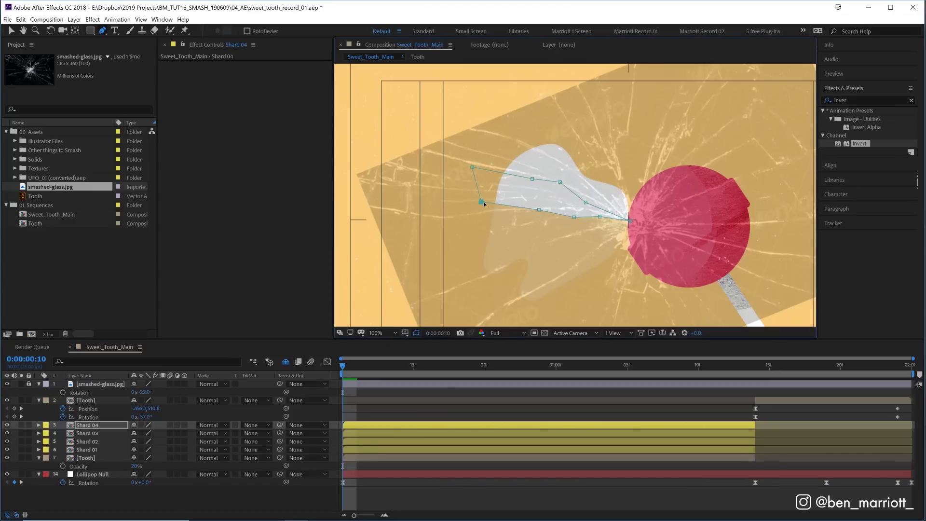
pyautogui.hotkey('ctrl', 'd')
pyautogui.hotkey('ctrl', 'd')
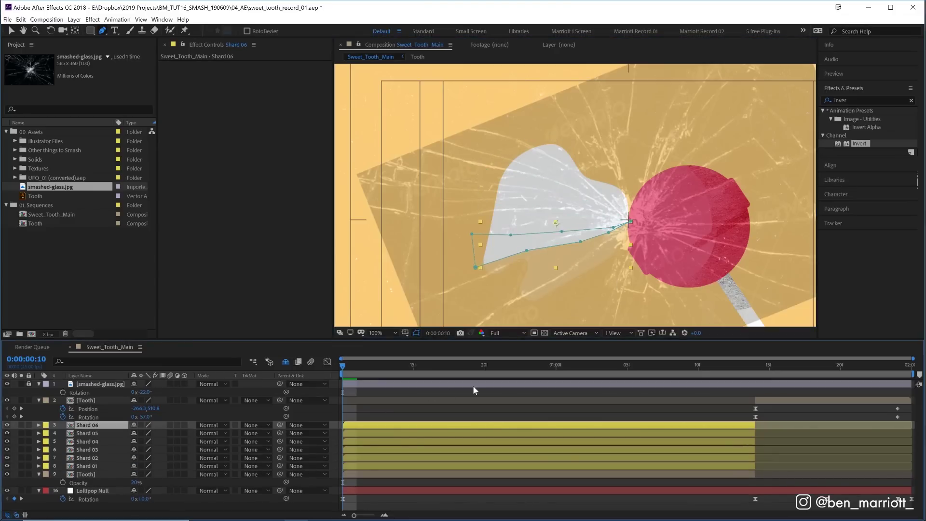
pyautogui.hotkey('ctrl', 'd')
pyautogui.hotkey('ctrl', 'd')
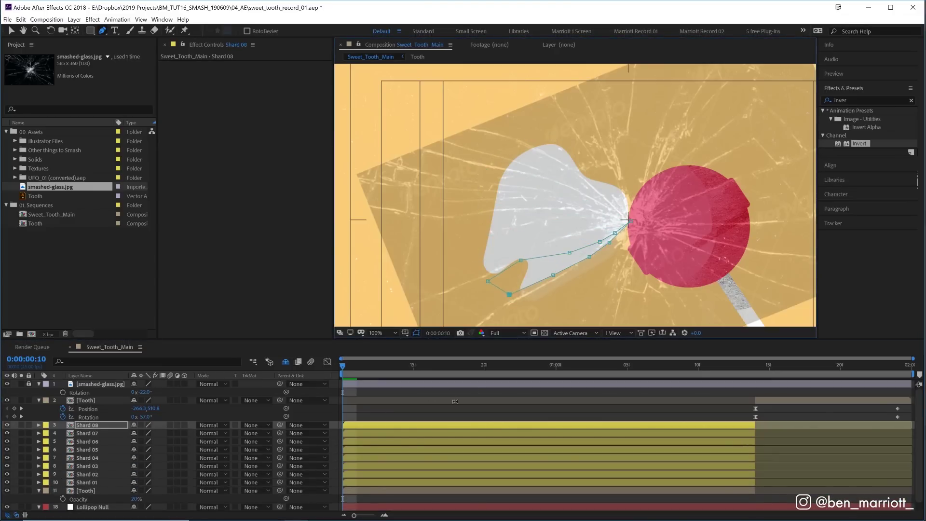
pyautogui.hotkey('ctrl', 'd')
pyautogui.hotkey('ctrl', 'd')
pyautogui.hotkey('ctrl', 'shift', 'a')
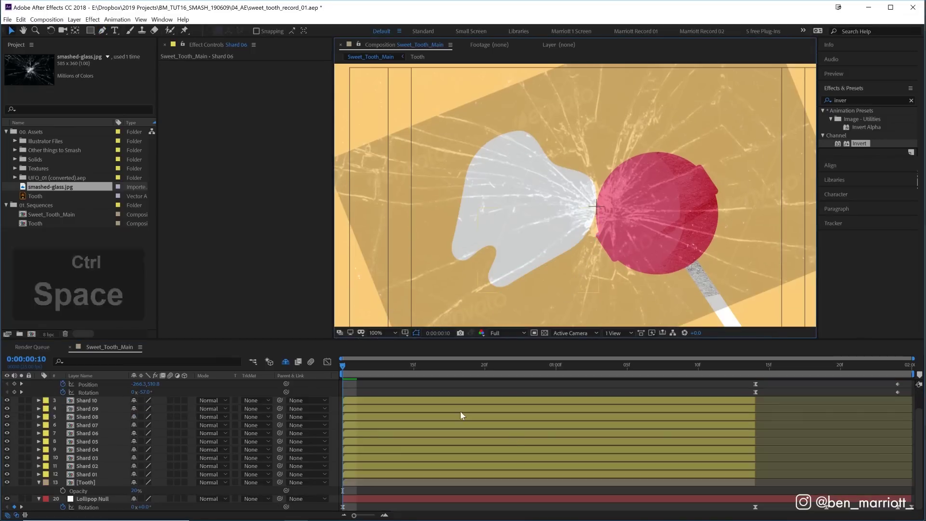
pyautogui.scroll(2, 460, 415)
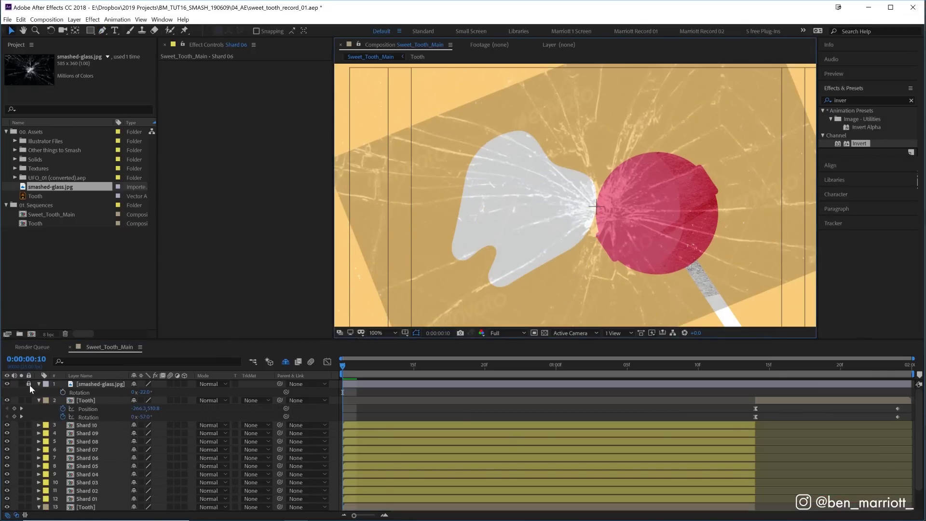
# - Unlock and delete smashed-glass.jpg and the original faded tooth layer, then select Shard 03
pyautogui.click(28, 385)
pyautogui.click(99, 381)
pyautogui.press('BackSpace')
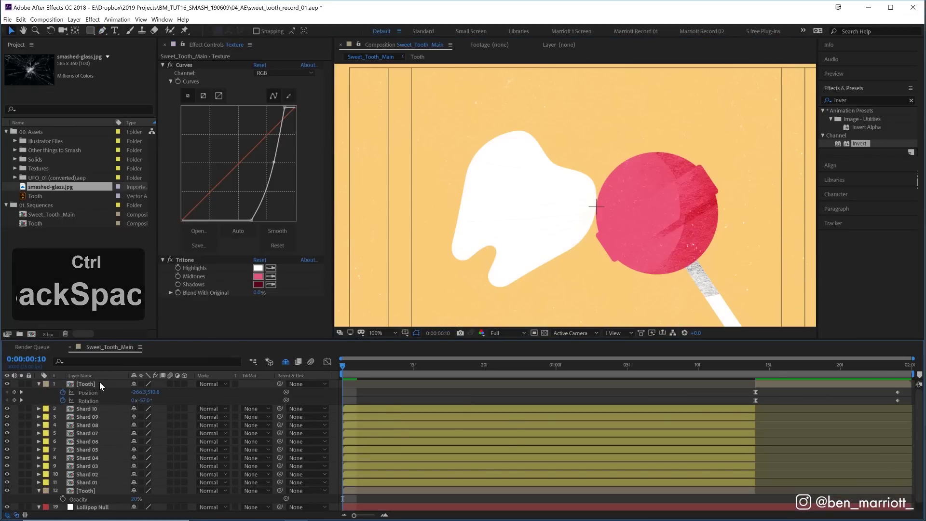
pyautogui.click(86, 490)
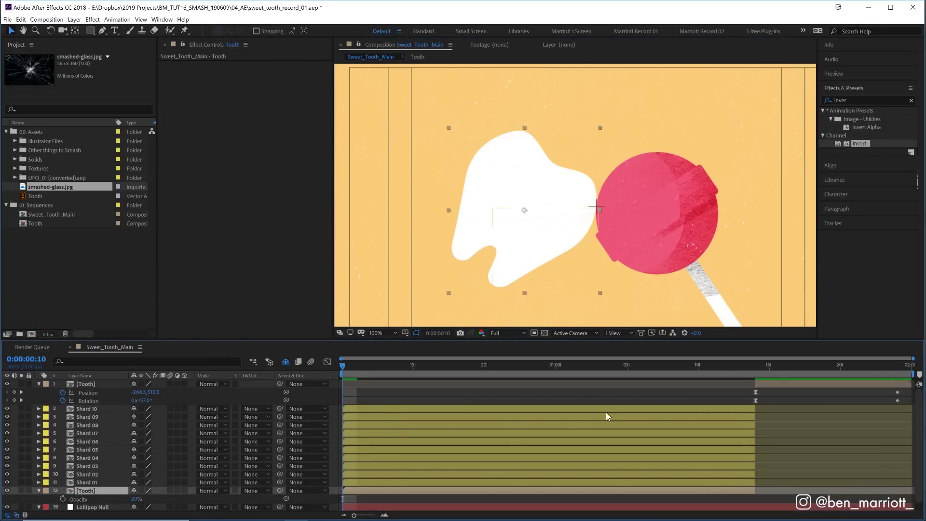
pyautogui.press('Delete')
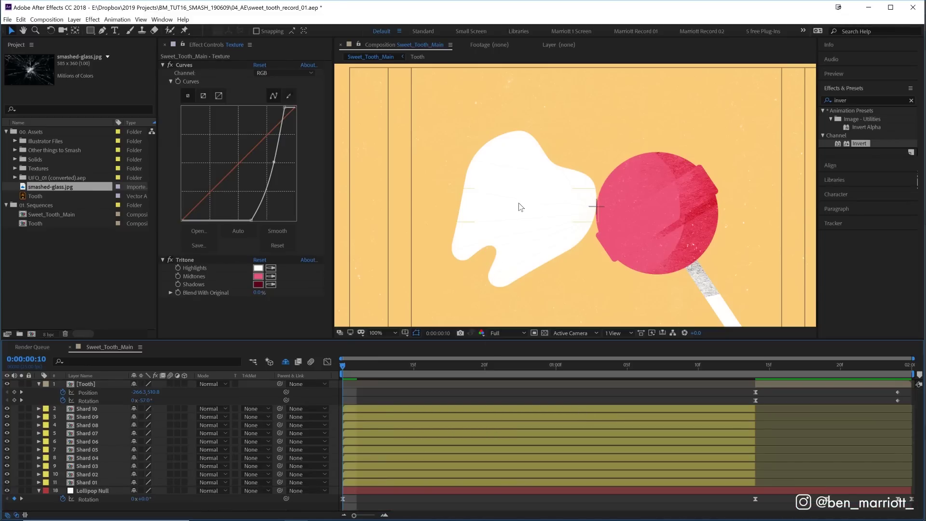
pyautogui.click(372, 468)
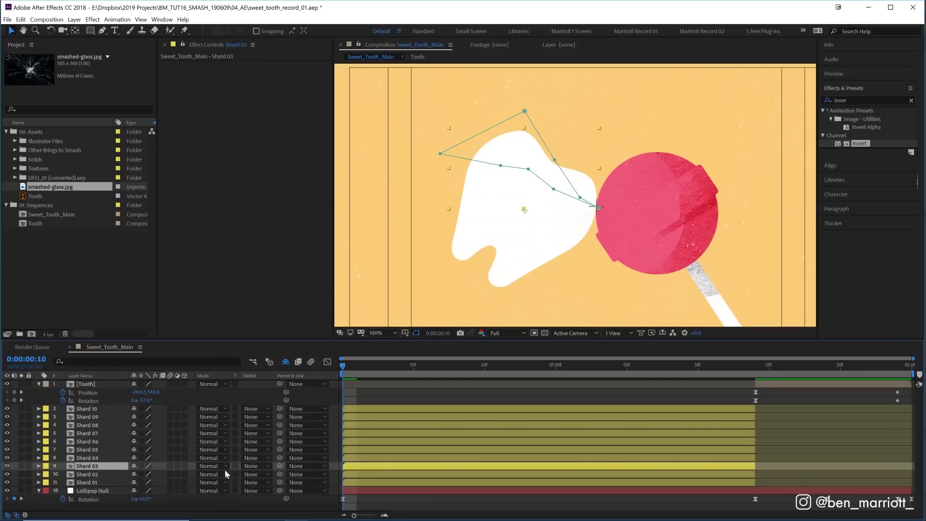
# - Solo Shard 03 and draw a four-point Mask 2 over part of the shard
pyautogui.click(22, 467)
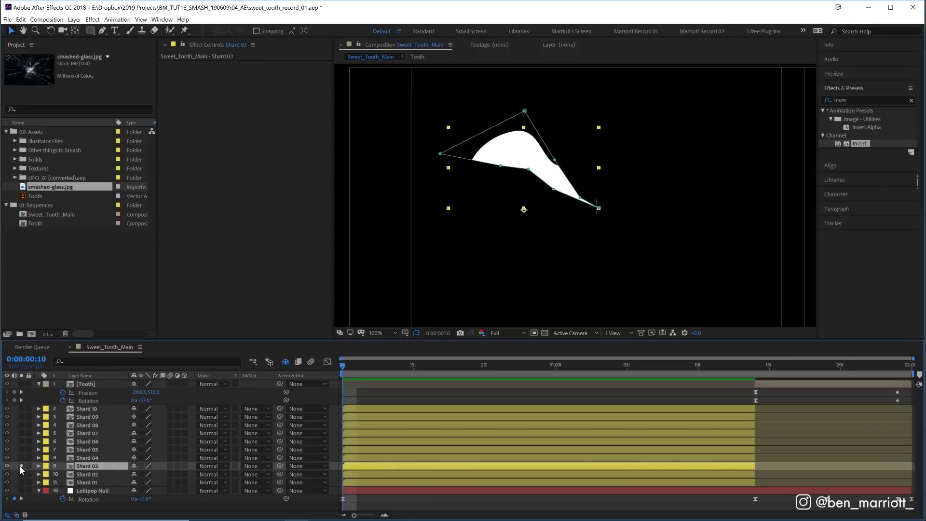
pyautogui.click(103, 30)
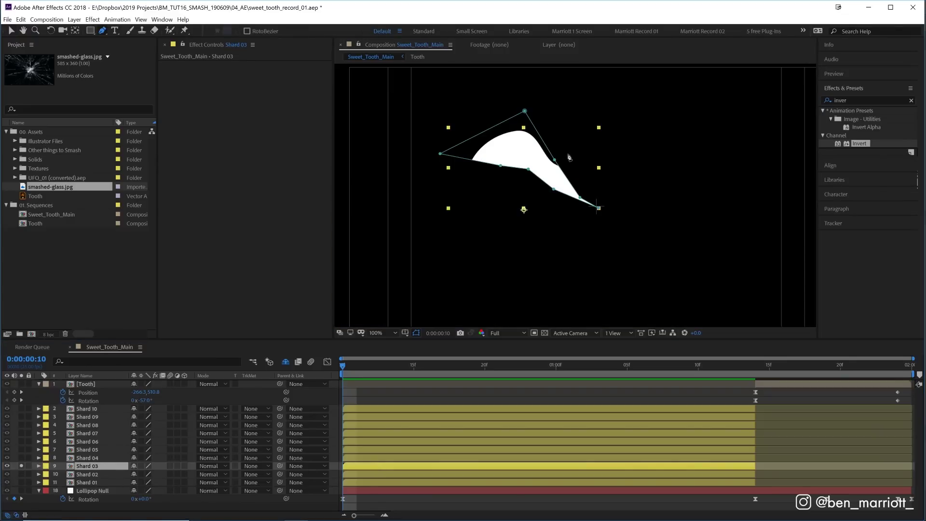
pyautogui.moveTo(555, 159); pyautogui.dragTo(545, 198)
pyautogui.click(402, 170)
pyautogui.click(455, 74)
pyautogui.click(590, 90)
pyautogui.click(552, 132)
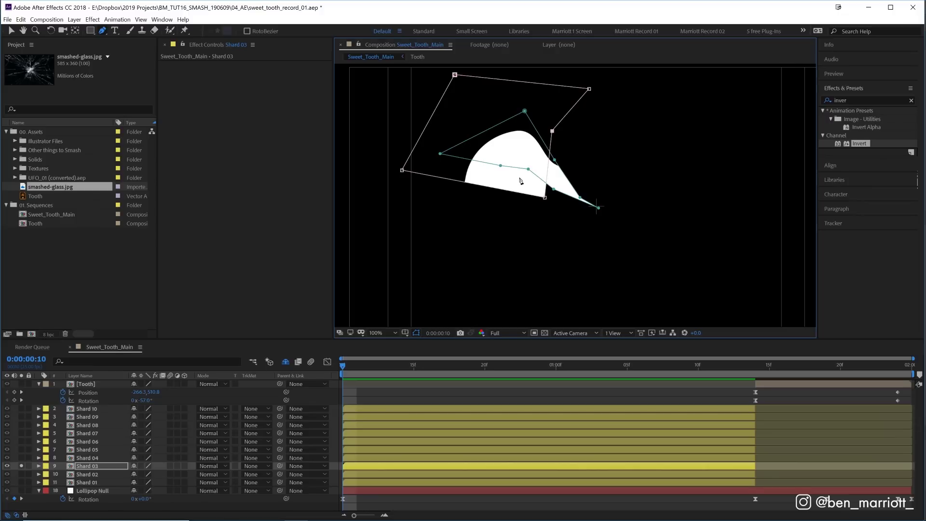
# - Set Shard 03's Mask 2 mode to Subtract
pyautogui.press('m')
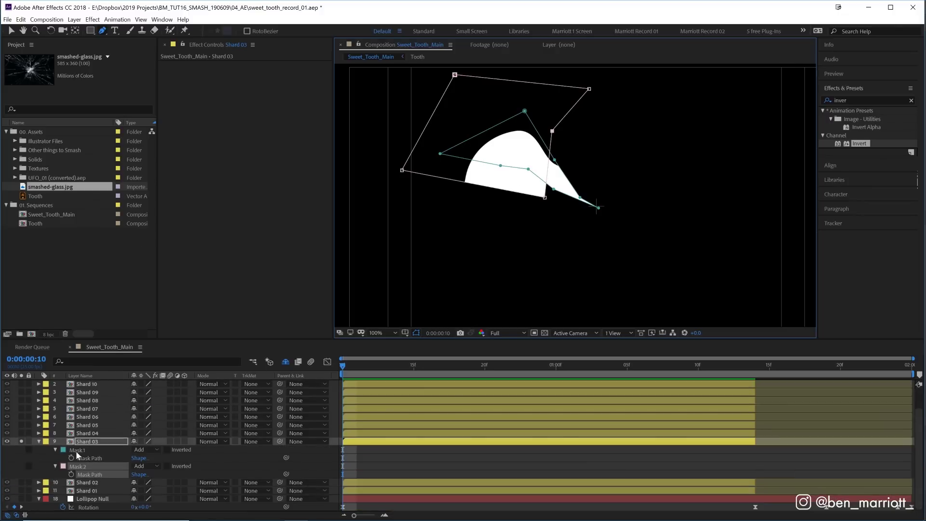
pyautogui.click(101, 442)
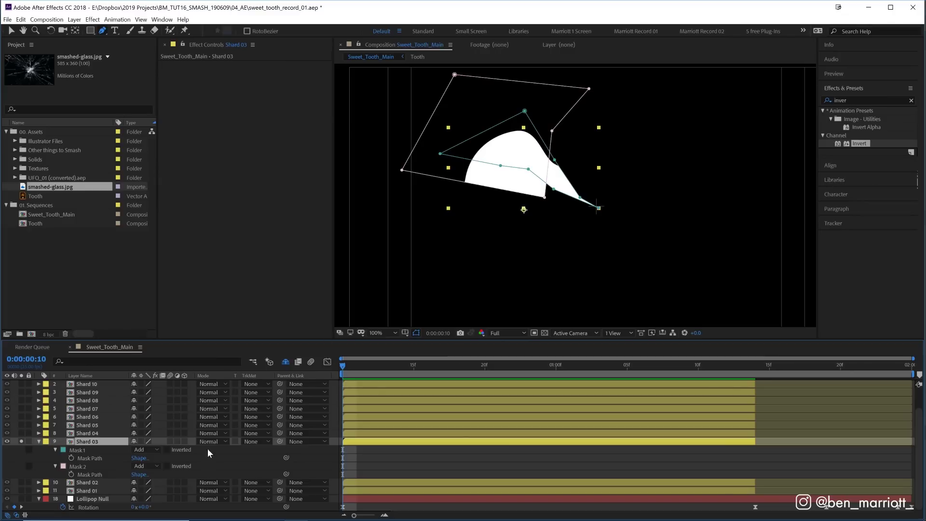
pyautogui.click(153, 465)
pyautogui.click(155, 413)
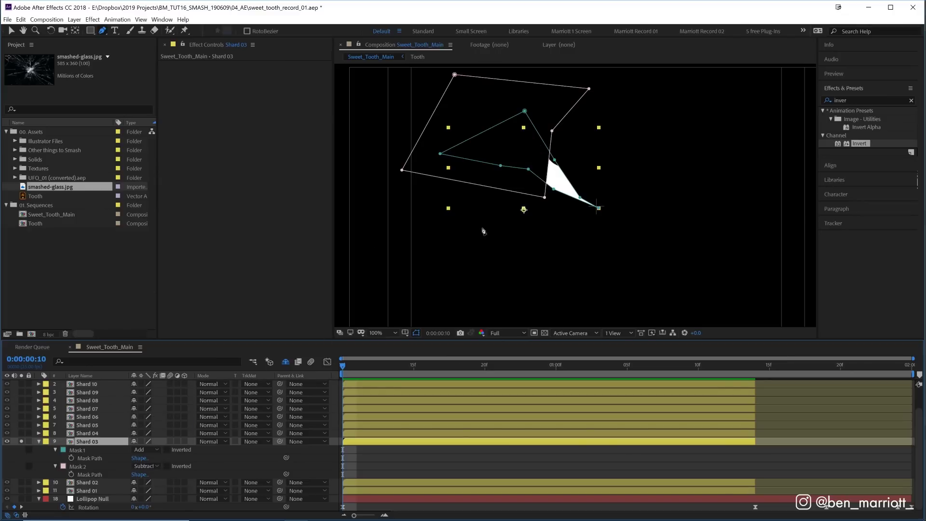
# - Try moving Mask 2 above Mask 1, then restore the original mask order
pyautogui.click(80, 450)
pyautogui.click(80, 467)
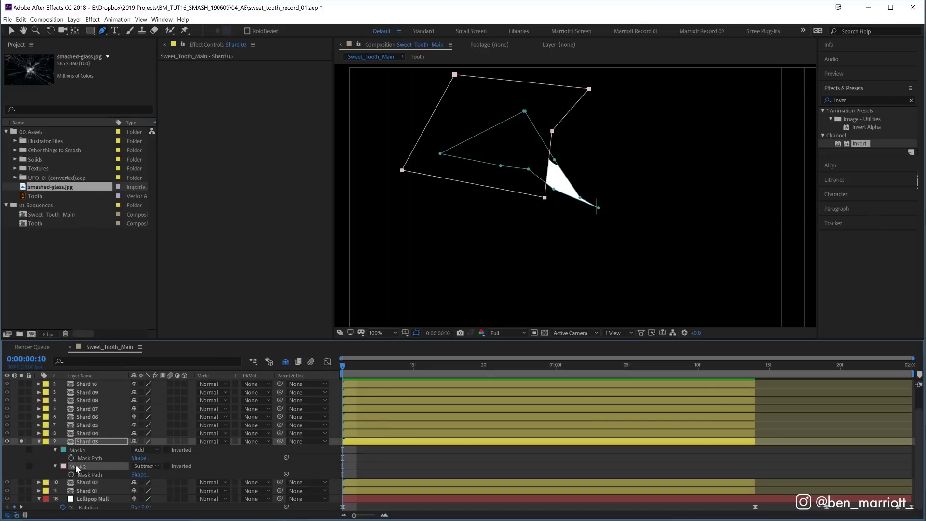
pyautogui.moveTo(79, 469); pyautogui.dragTo(91, 458)
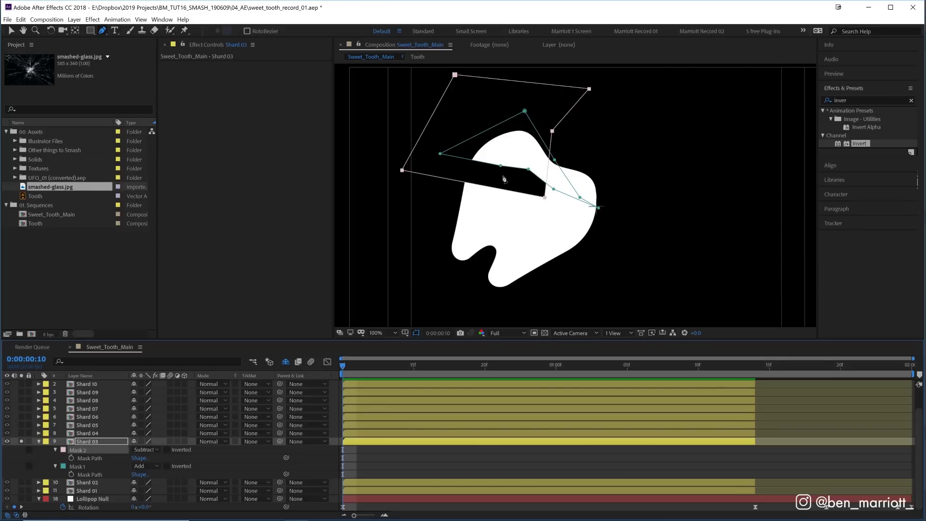
pyautogui.moveTo(93, 445); pyautogui.dragTo(83, 466)
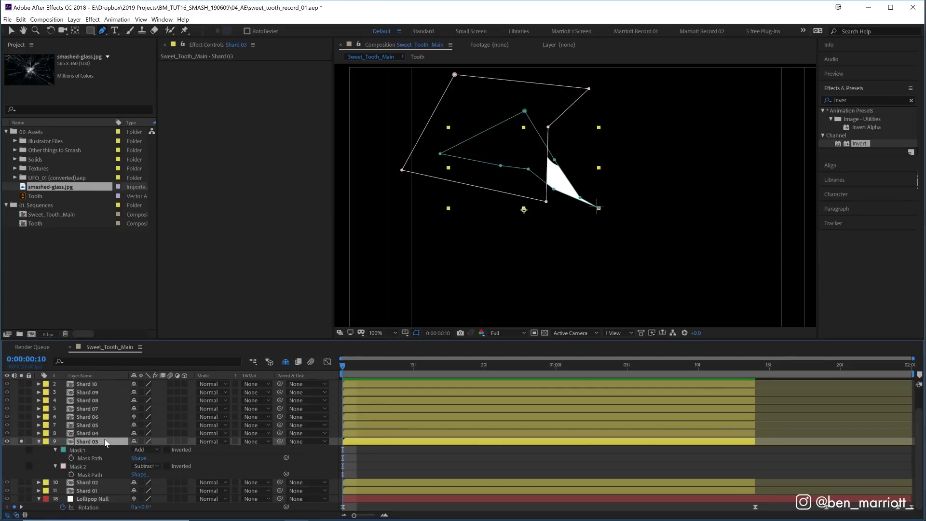
# - Rename the Shard 03 layer to Shard 03a and duplicate it
pyautogui.press('Return')
pyautogui.write('a')
pyautogui.click(388, 453)
pyautogui.hotkey('ctrl', 'z')
pyautogui.hotkey('ctrl', 'd')
pyautogui.press('\\')
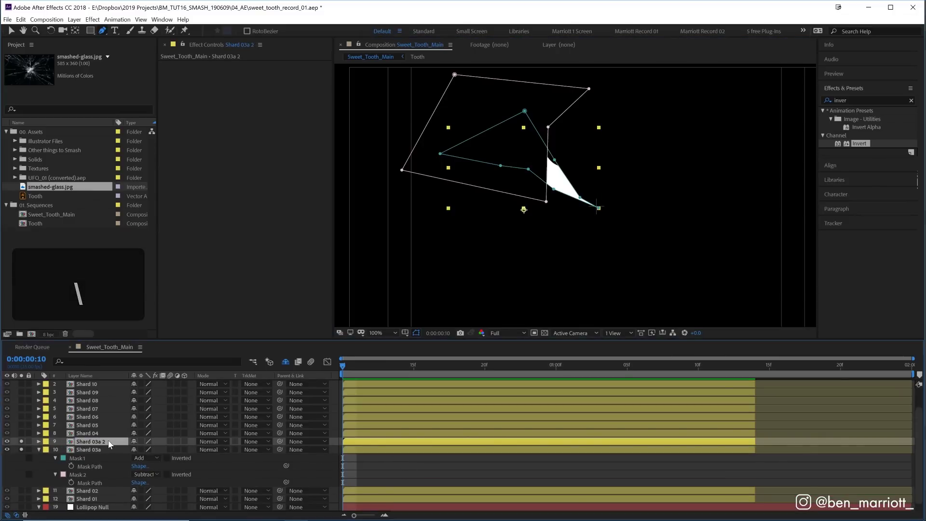
# - Rename the duplicate layer to Shard 03b
pyautogui.press('Return')
pyautogui.press('BackSpace')
pyautogui.press('BackSpace')
pyautogui.press('BackSpace')
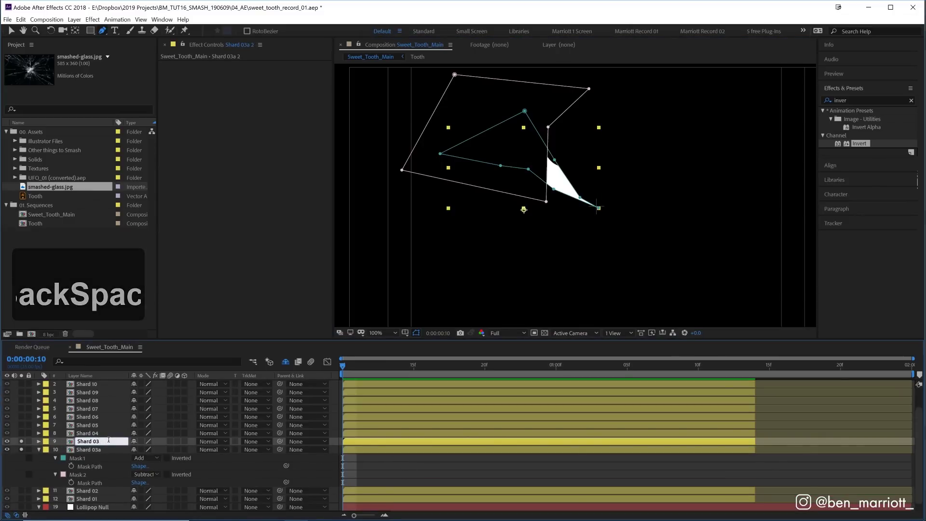
pyautogui.write('b')
pyautogui.press('Return')
# - Reshape Shard 03b's mask around a larger curved piece and fine-tune its position
pyautogui.moveTo(455, 75); pyautogui.dragTo(710, 190)
pyautogui.moveTo(402, 172); pyautogui.dragTo(707, 266)
pyautogui.press('z')
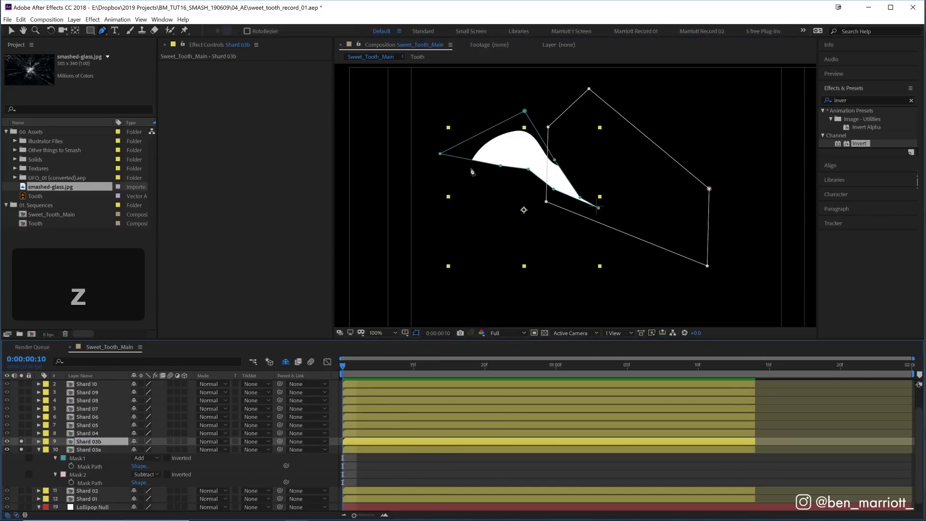
pyautogui.hotkey('shift', 'Left')
pyautogui.hotkey('shift', 'Left')
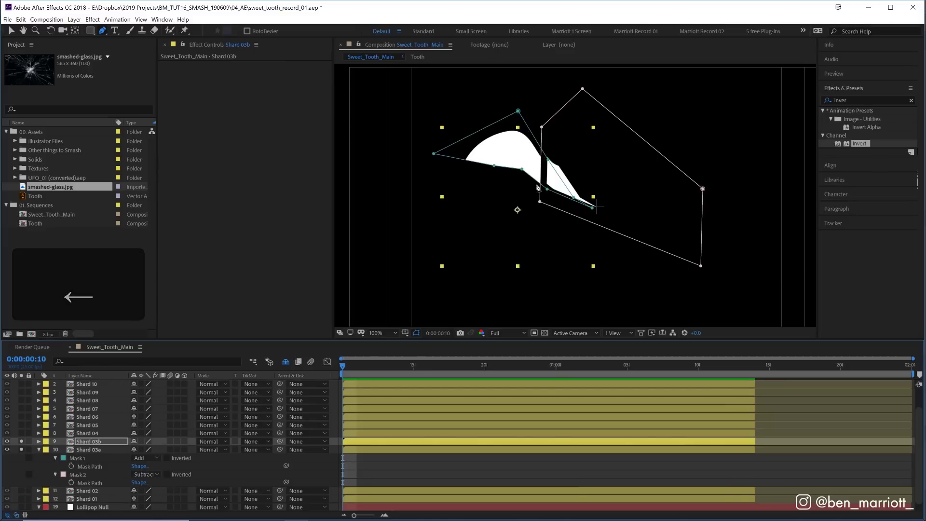
pyautogui.hotkey('shift', 'Right')
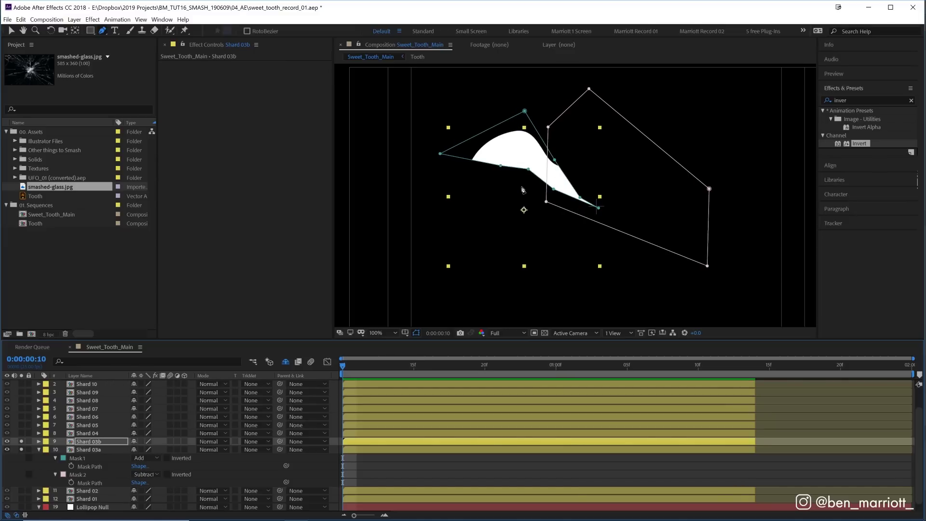
# - Turn off solo to show the full scene, then select Shard 10 through Shard 01
pyautogui.moveTo(20, 441); pyautogui.dragTo(21, 450)
pyautogui.click(473, 401)
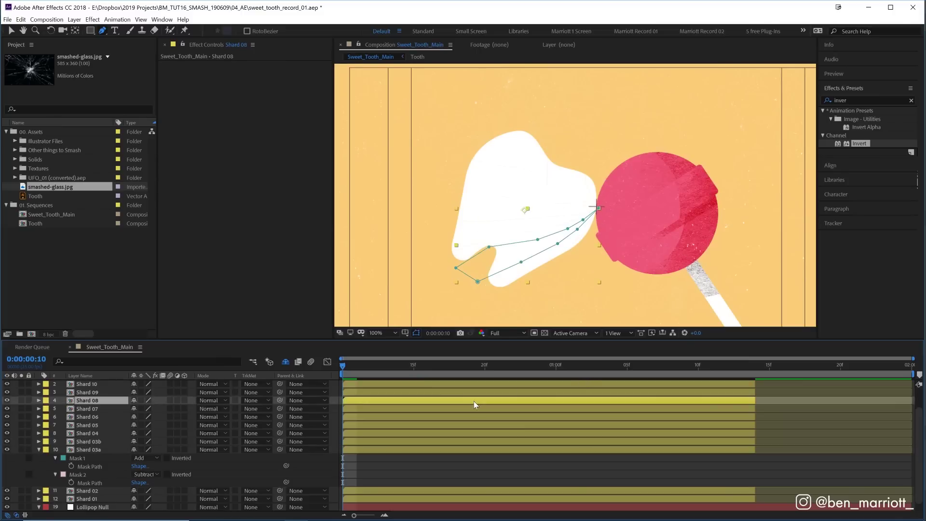
pyautogui.click(467, 384)
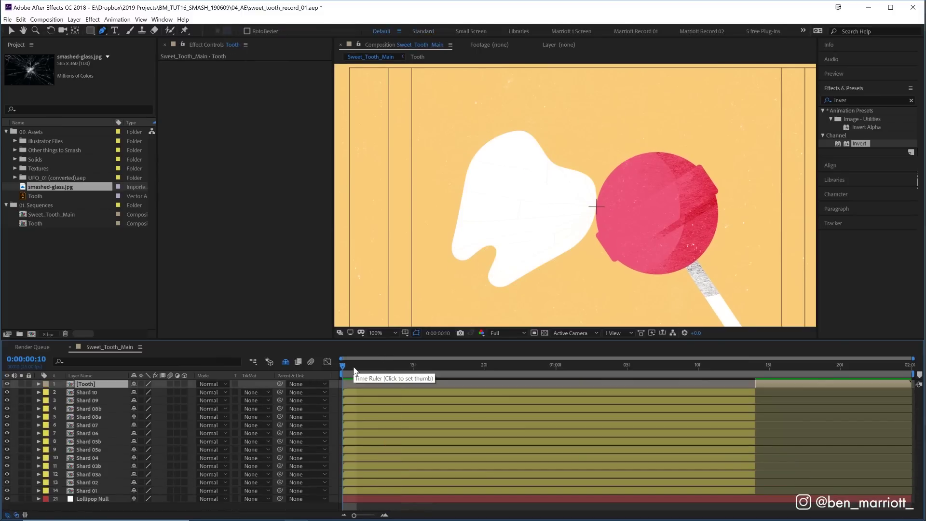
pyautogui.click(360, 392)
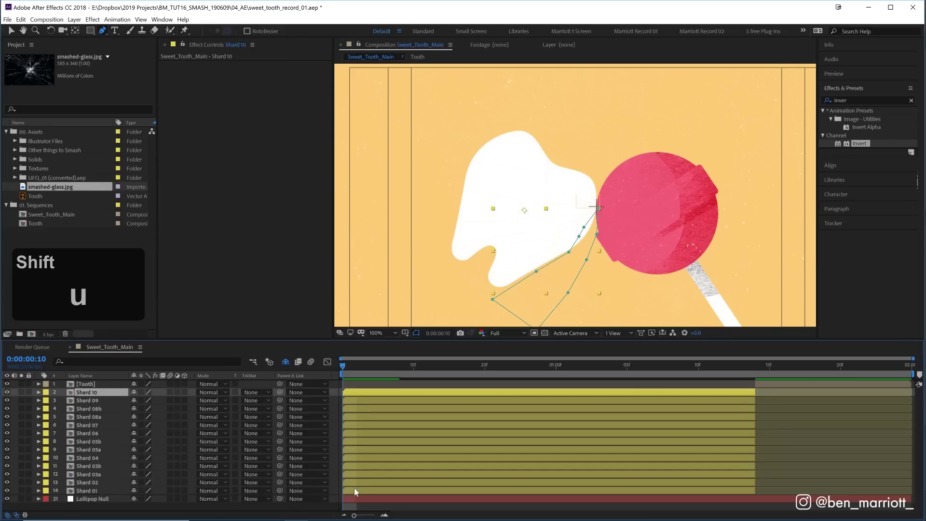
pyautogui.keyDown('shift'); pyautogui.click(354, 491); pyautogui.keyUp('shift')
# - Show Position for the selected shards and move the playhead to 1 second
pyautogui.press('p')
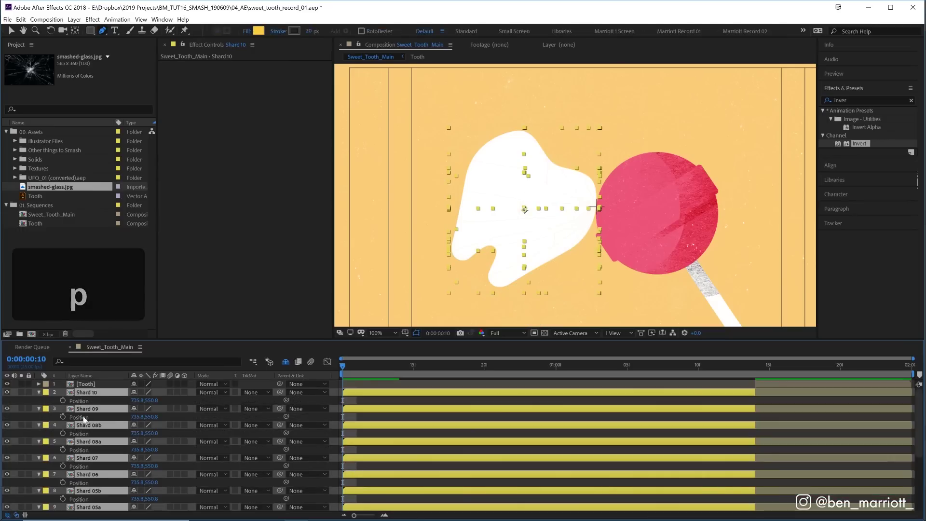
pyautogui.click(556, 366)
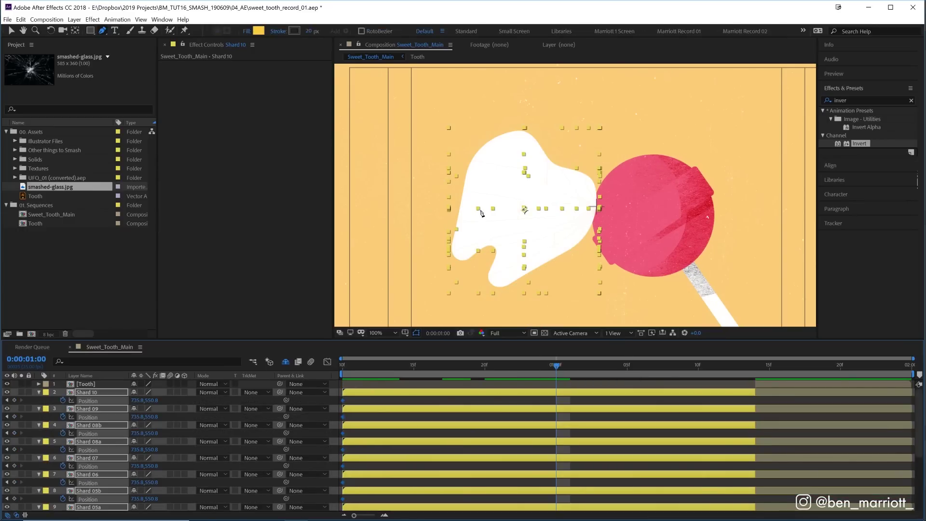
pyautogui.press('BackSpace')
pyautogui.click(585, 256)
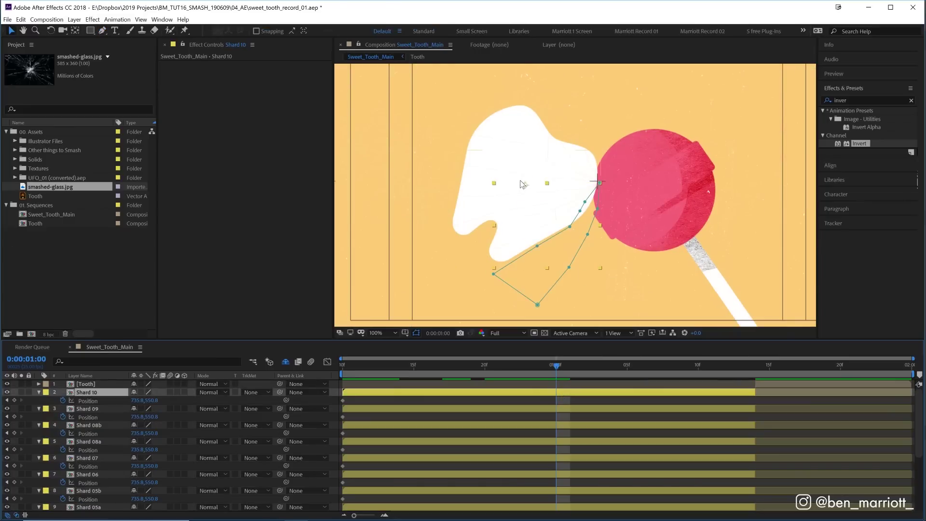
# - Drag Shard 10, Shard 09 and the remaining shards outward to keyframe their positions
pyautogui.moveTo(526, 187); pyautogui.dragTo(497, 241)
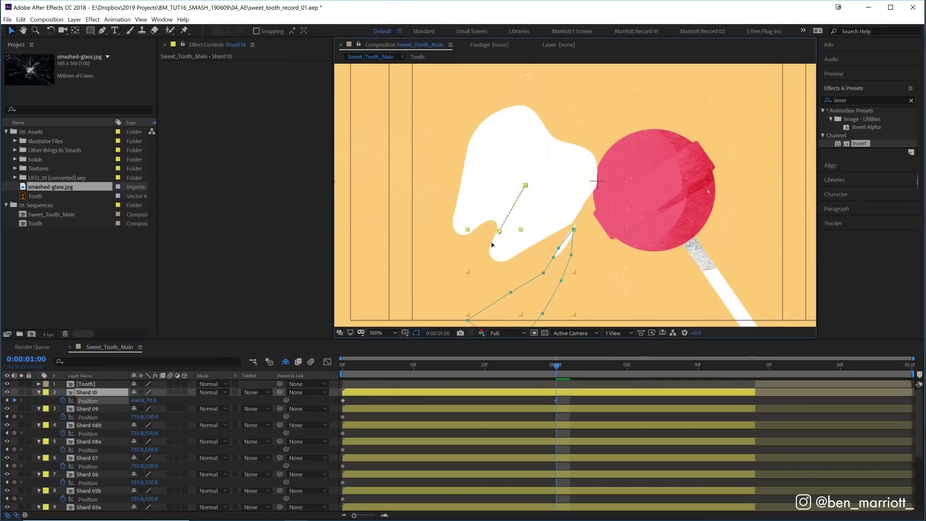
pyautogui.click(580, 409)
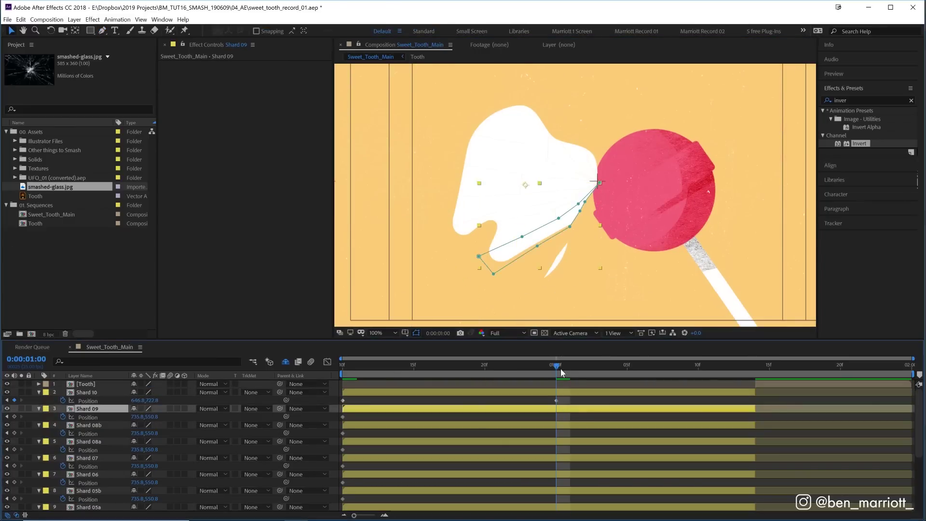
pyautogui.moveTo(526, 186); pyautogui.dragTo(486, 224)
pyautogui.moveTo(526, 187); pyautogui.dragTo(463, 216)
pyautogui.moveTo(525, 186)
pyautogui.mouseDown()
pyautogui.moveTo(477, 196)
pyautogui.moveTo(458, 186)
pyautogui.mouseUp()
pyautogui.moveTo(526, 187); pyautogui.dragTo(487, 177)
pyautogui.click(429, 173)
pyautogui.moveTo(429, 172); pyautogui.dragTo(406, 188)
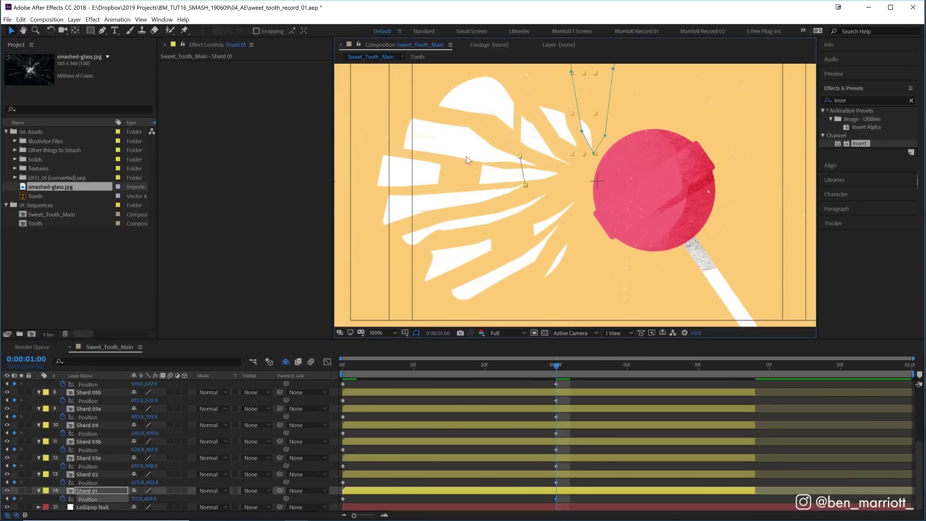
pyautogui.scroll(-3, 579, 458)
pyautogui.click(566, 403)
pyautogui.scroll(3, 566, 403)
pyautogui.click(565, 391)
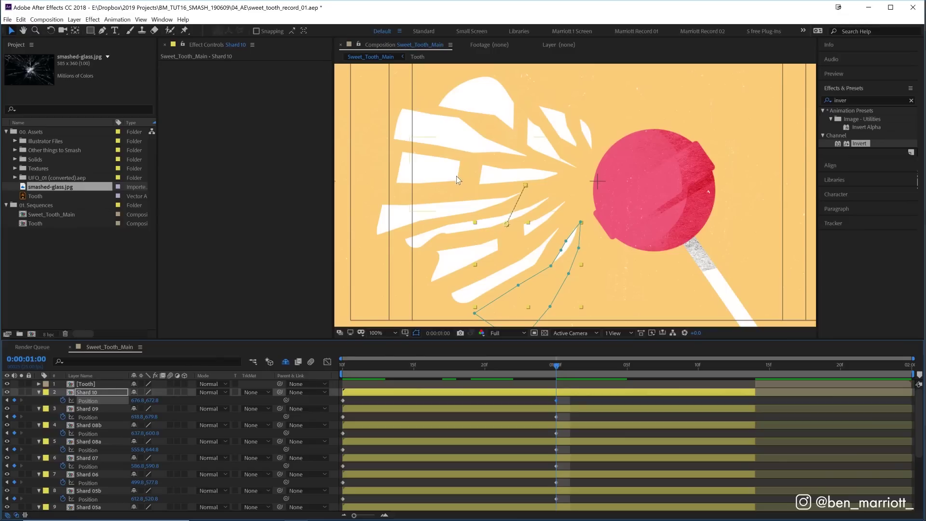
# - Play back the shattering animation from about 15 frames
pyautogui.click(411, 377)
pyautogui.press('space')
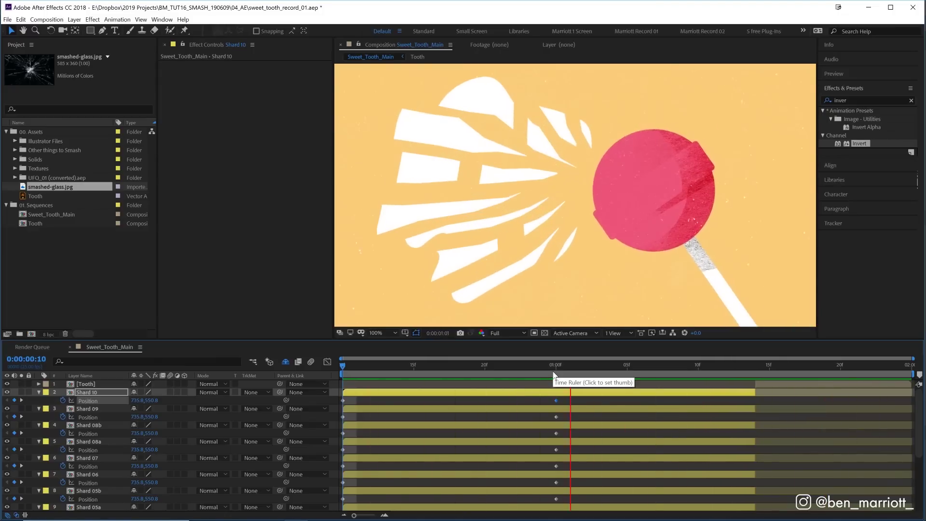
pyautogui.click(552, 371)
pyautogui.hotkey('ctrl', 'z')
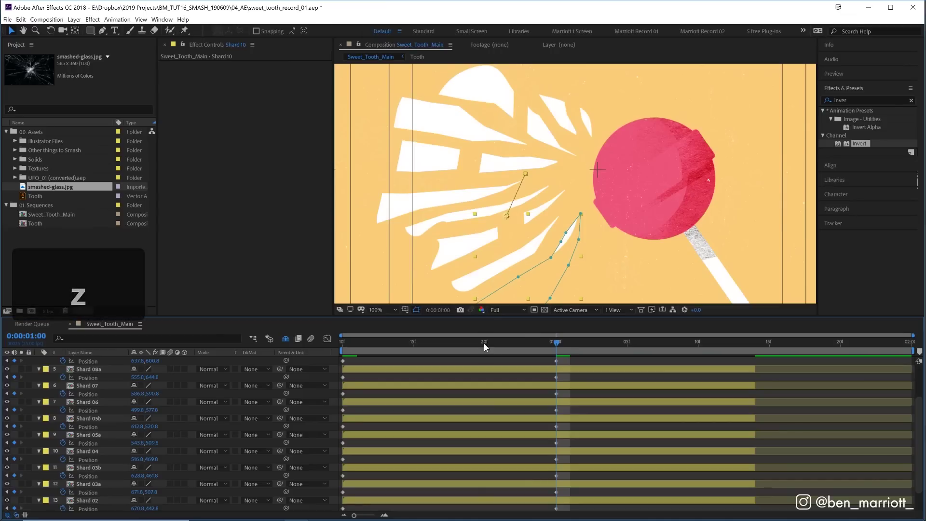
# - Scrub back to frame 21, then Easy Ease all one-second Position keyframes with F9
pyautogui.moveTo(485, 343)
pyautogui.mouseDown()
pyautogui.moveTo(499, 342)
pyautogui.moveTo(465, 277)
pyautogui.mouseUp()
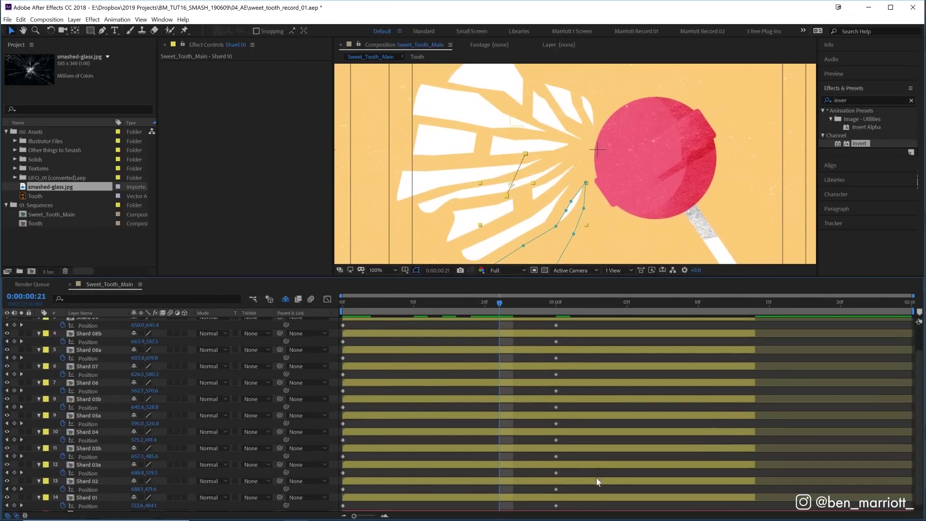
pyautogui.moveTo(573, 504); pyautogui.dragTo(322, 304)
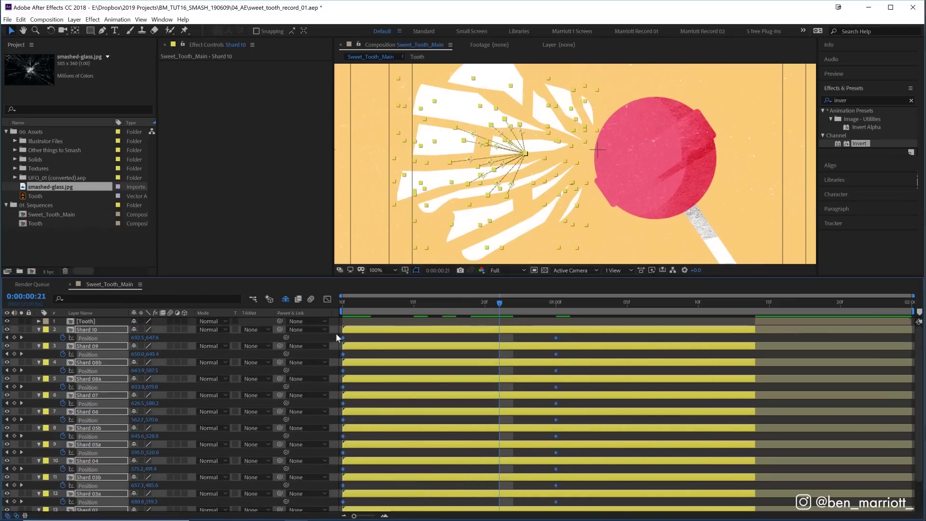
pyautogui.press('F9')
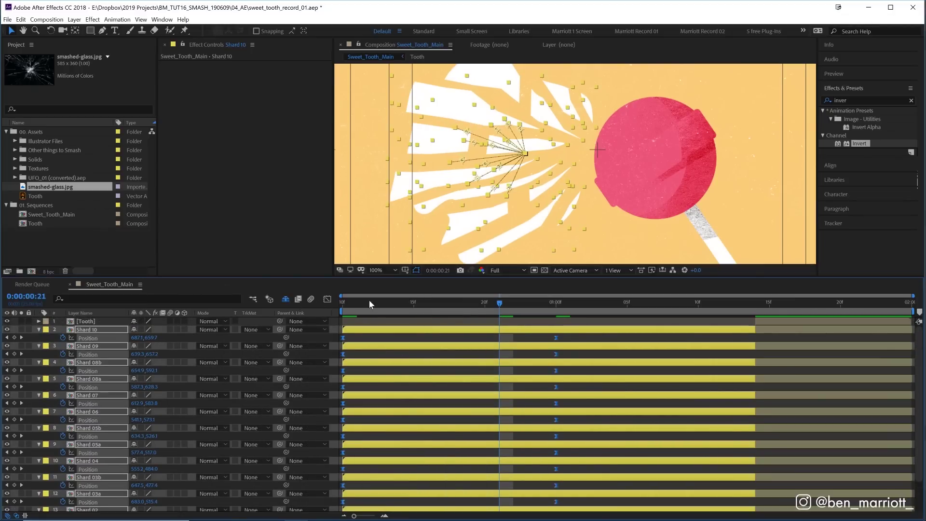
# - In the Graph Editor, apply Easy Ease Out and push the speed peak to the start
pyautogui.click(330, 299)
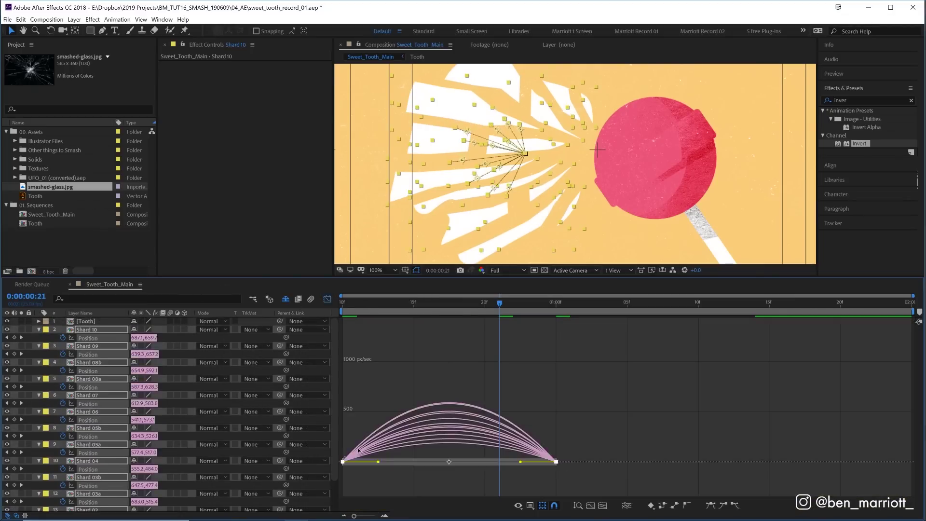
pyautogui.hotkey('shift', 'F9')
pyautogui.moveTo(378, 462); pyautogui.dragTo(341, 465)
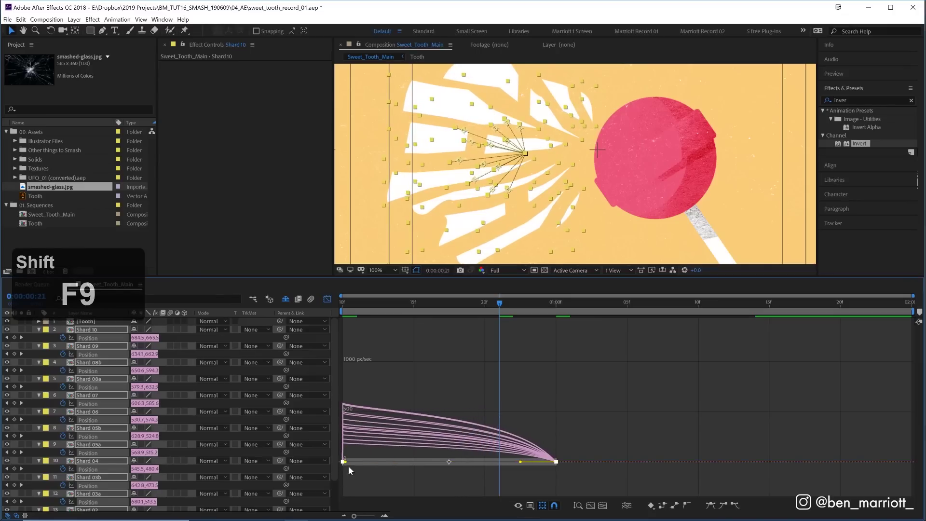
pyautogui.moveTo(521, 465)
pyautogui.mouseDown()
pyautogui.moveTo(378, 472)
pyautogui.moveTo(441, 463)
pyautogui.mouseUp()
pyautogui.press('space')
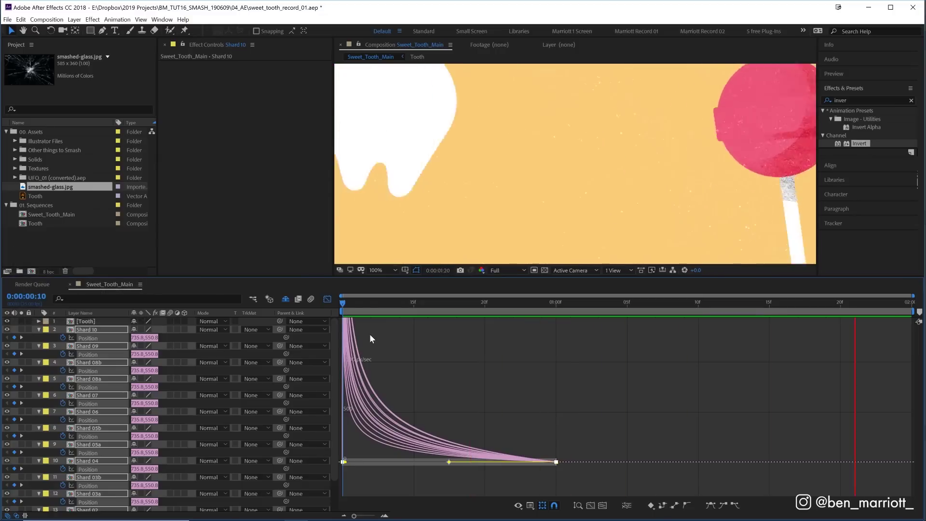
pyautogui.click(497, 333)
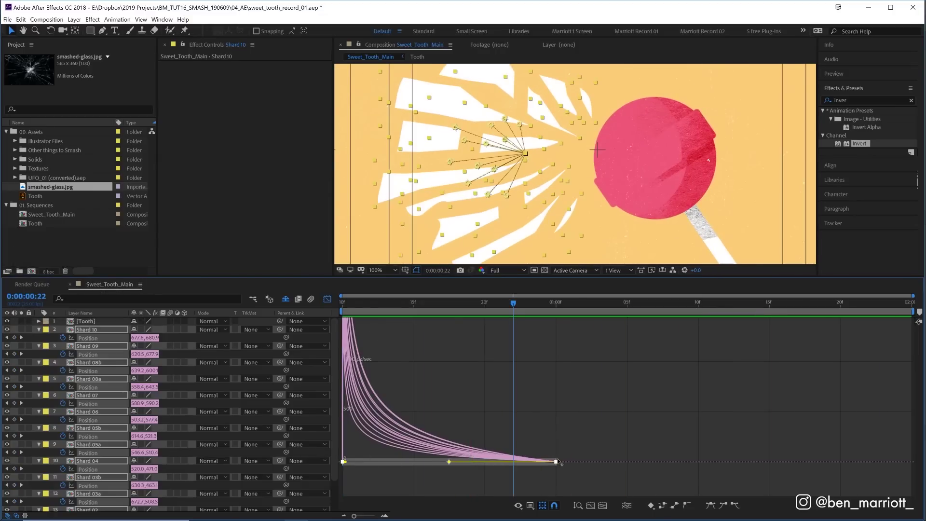
# - Move the end keyframes later for a longer slowdown and preview from the start
pyautogui.click(577, 461)
pyautogui.moveTo(606, 456); pyautogui.dragTo(755, 449)
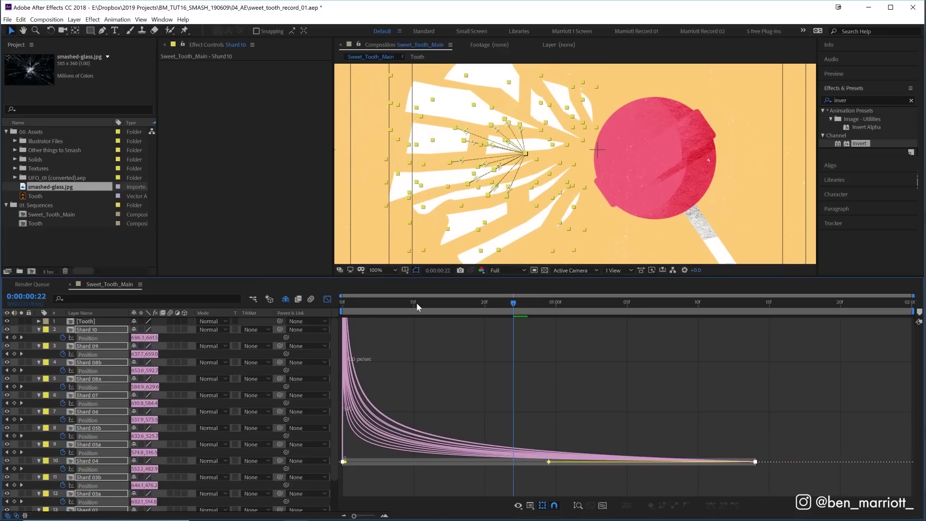
pyautogui.press('Home')
pyautogui.press('space')
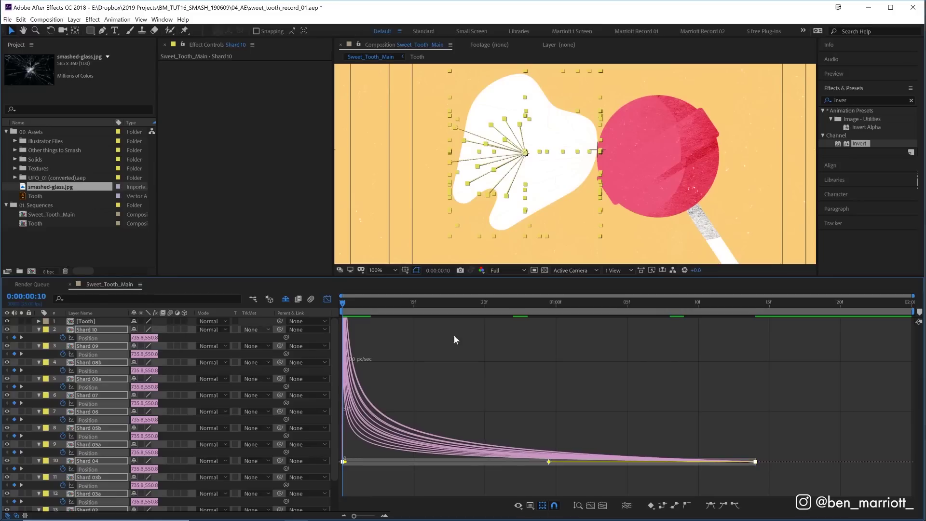
pyautogui.press('space')
pyautogui.press('space')
pyautogui.press('space')
pyautogui.press('space')
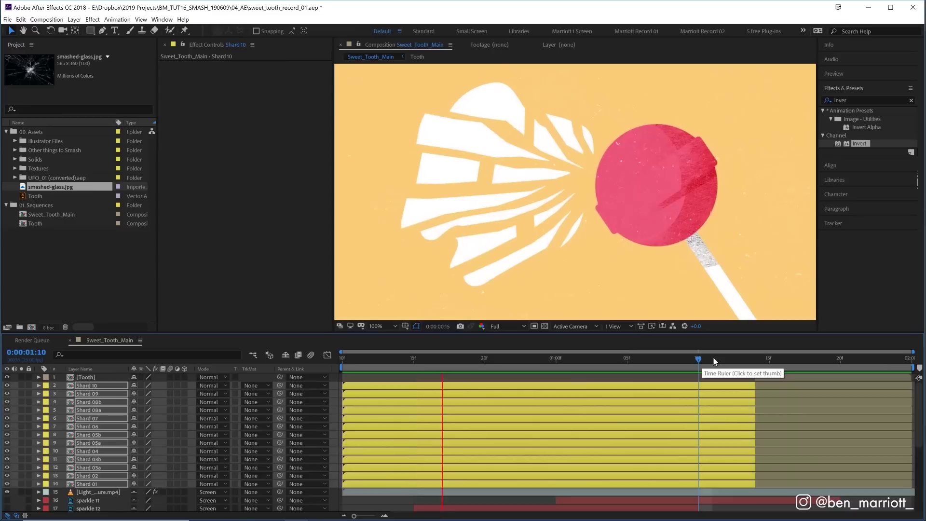
# - Keyframe Shard 10's Mask Path and shrink its mask at a later frame
pyautogui.moveTo(673, 359)
pyautogui.mouseDown()
pyautogui.moveTo(868, 350)
pyautogui.moveTo(671, 360)
pyautogui.mouseUp()
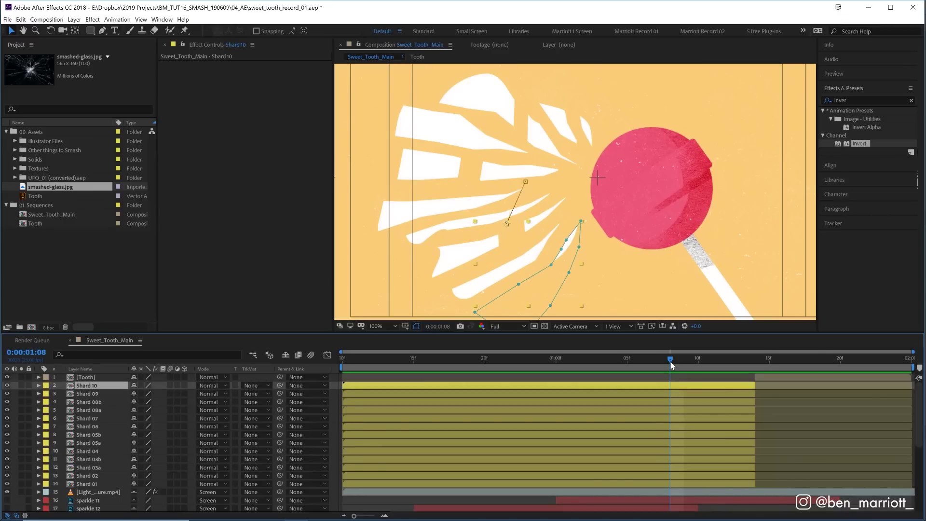
pyautogui.moveTo(673, 360); pyautogui.dragTo(681, 359)
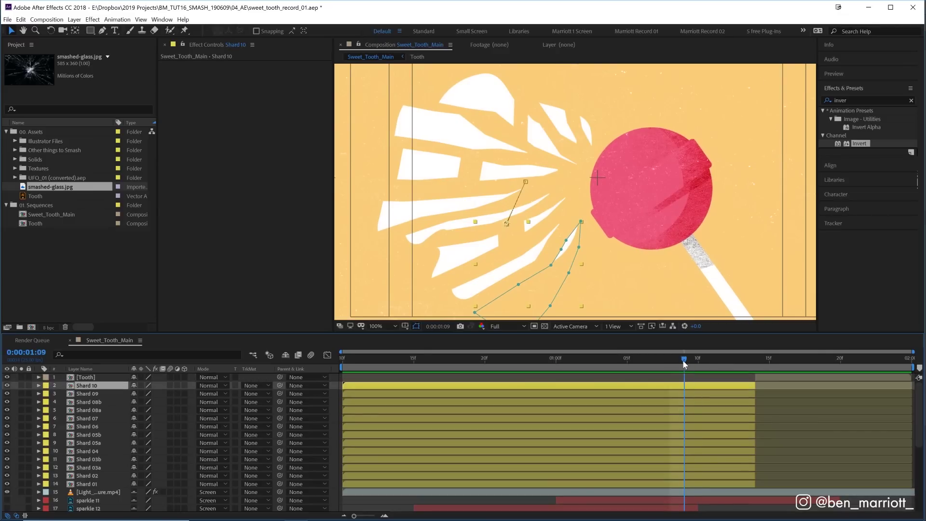
pyautogui.press('m')
pyautogui.click(70, 402)
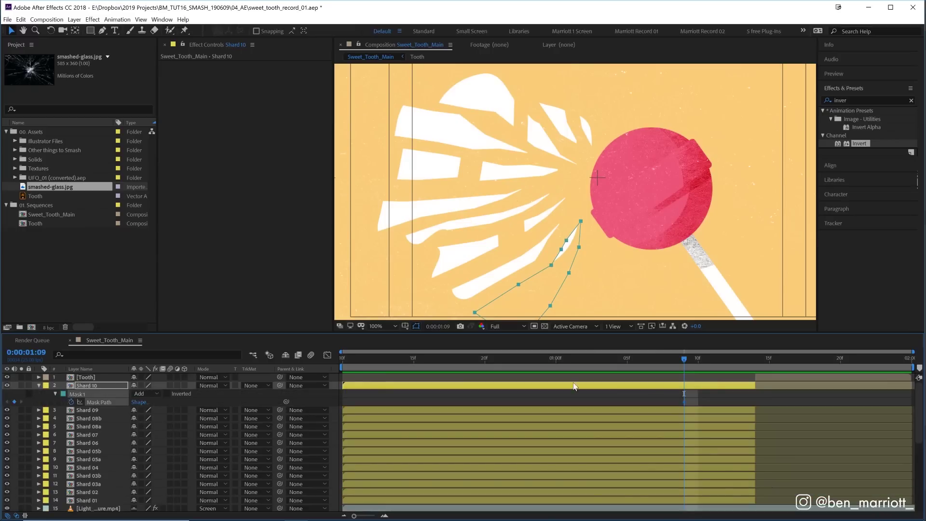
pyautogui.click(755, 360)
pyautogui.moveTo(752, 359); pyautogui.dragTo(740, 358)
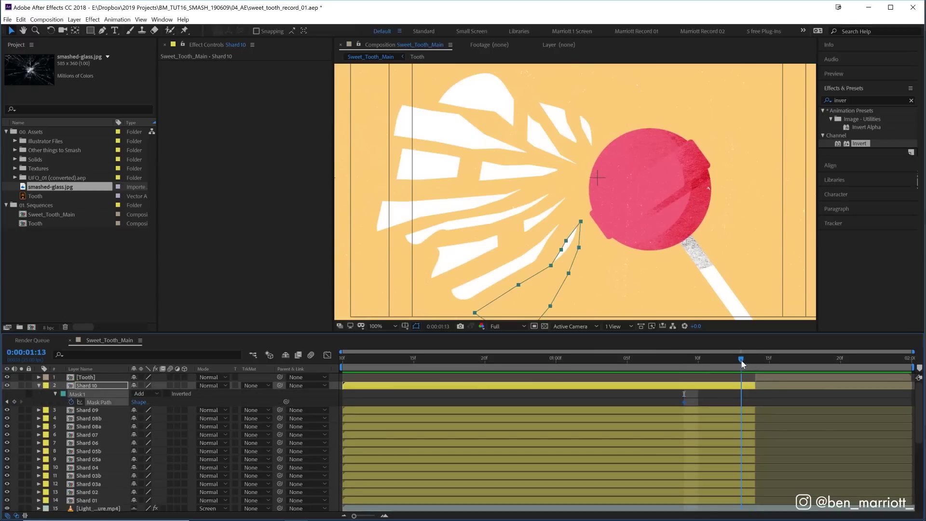
pyautogui.moveTo(566, 243); pyautogui.dragTo(570, 246)
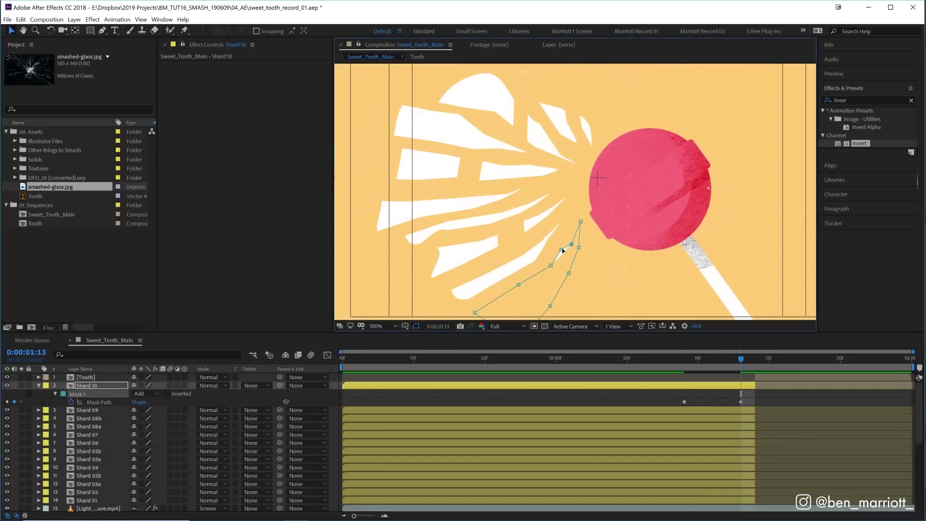
pyautogui.press('j')
# - Reveal mask paths for Shards 09, 08b and 08a, then preview the shrinking shards
pyautogui.click(683, 412)
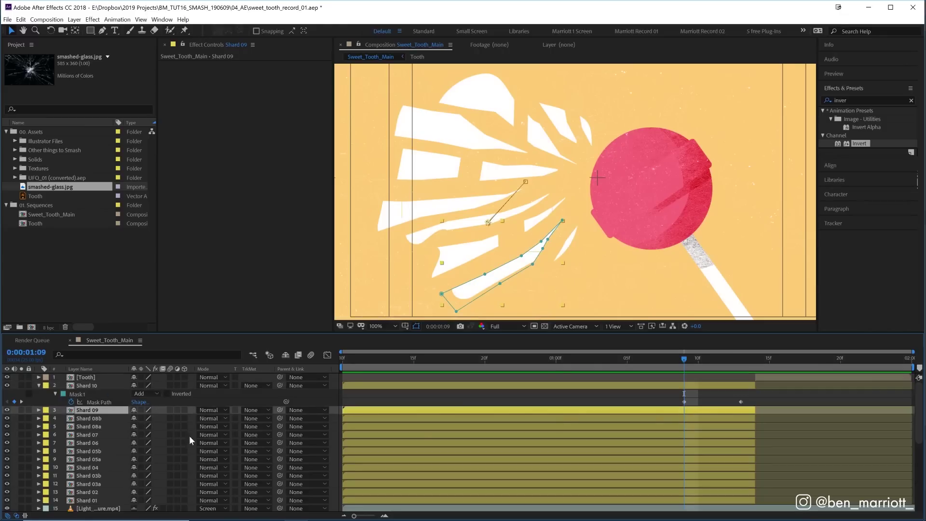
pyautogui.keyDown('shift'); pyautogui.click(100, 418); pyautogui.keyUp('shift')
pyautogui.press('m')
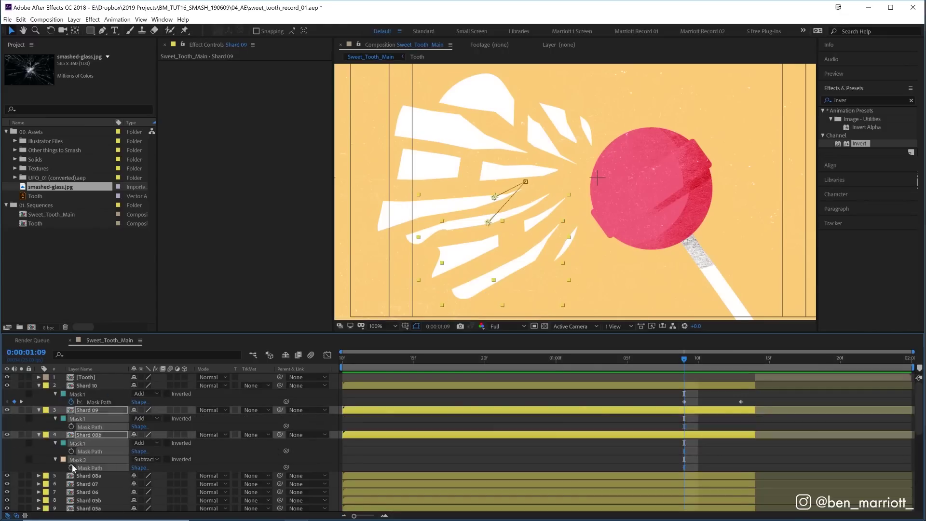
pyautogui.press('k')
pyautogui.click(733, 475)
pyautogui.press('m')
pyautogui.press('space')
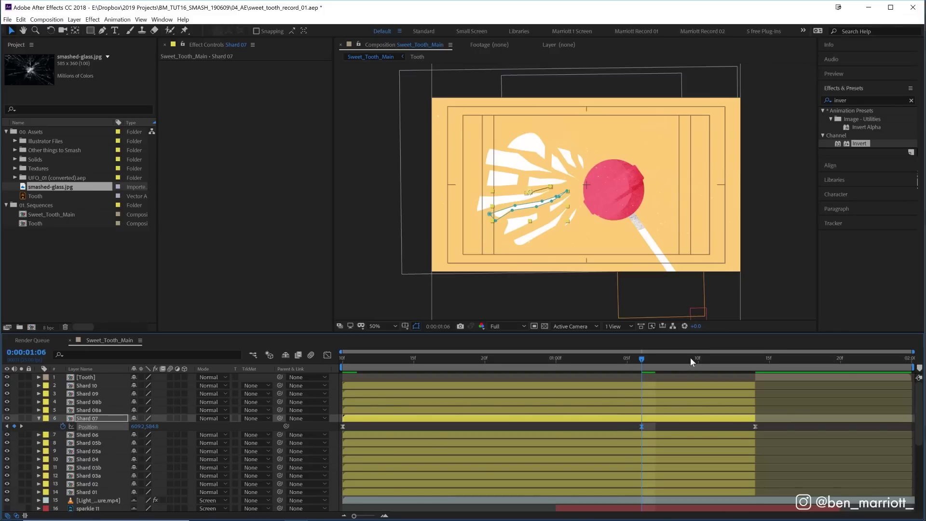
# - At frame 9, drag Shard 07 straight down below the frame and preview it
pyautogui.click(684, 358)
pyautogui.moveTo(555, 210); pyautogui.dragTo(555, 273)
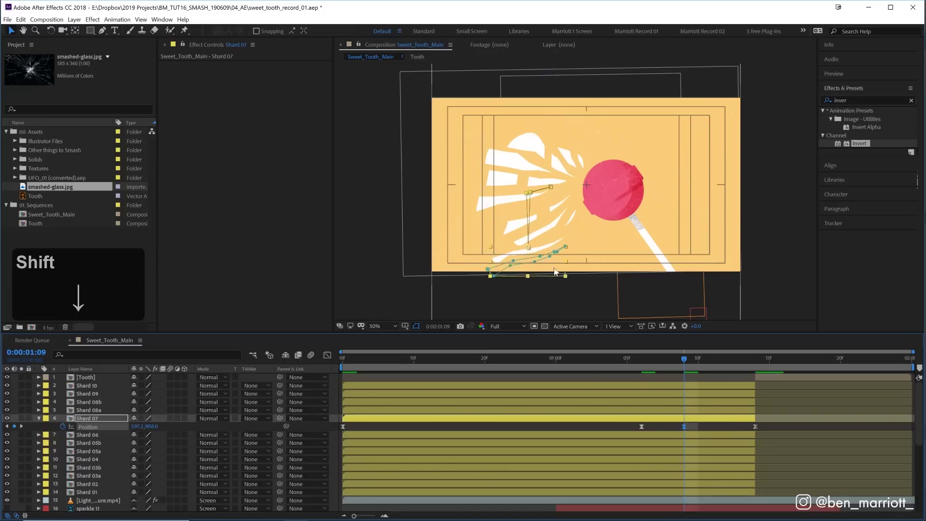
pyautogui.press('space')
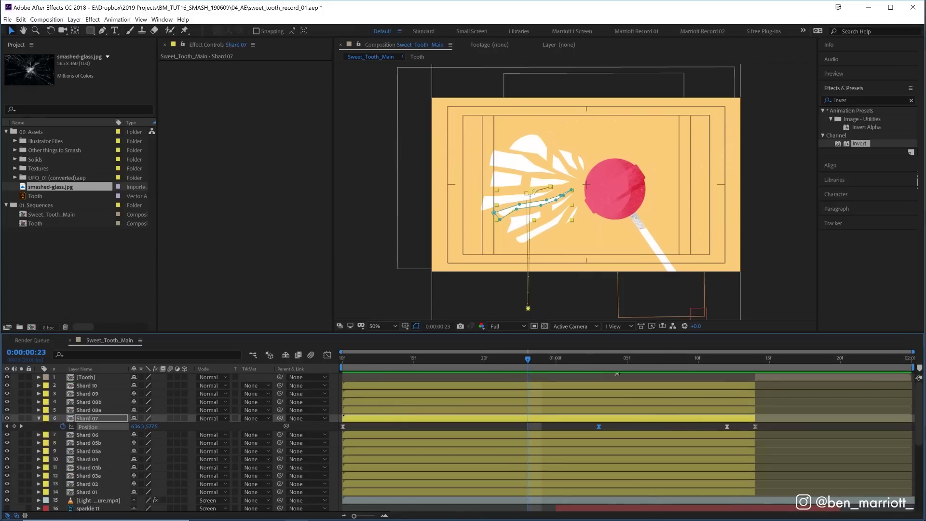
pyautogui.click(725, 359)
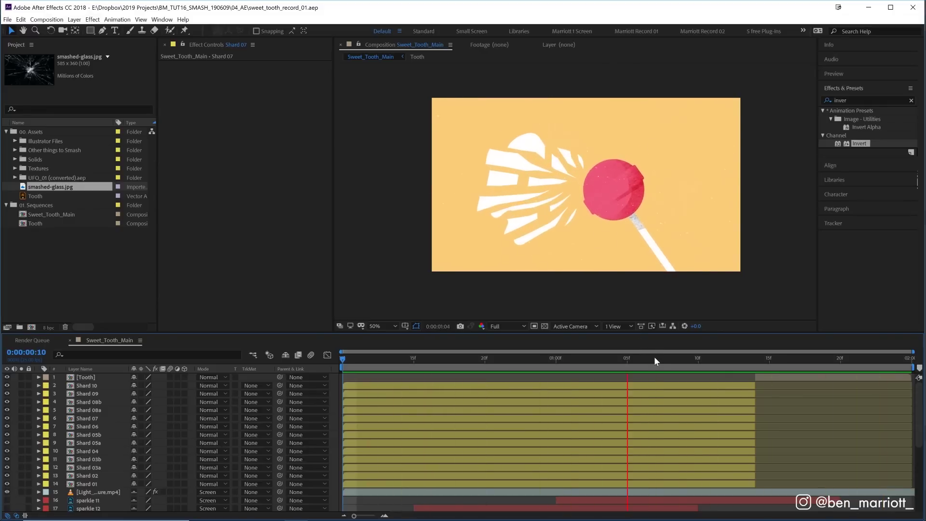
# - Place smash.jpg inside the Tooth precomp and fit it to the composition
pyautogui.doubleClick(508, 377)
pyautogui.click(15, 150)
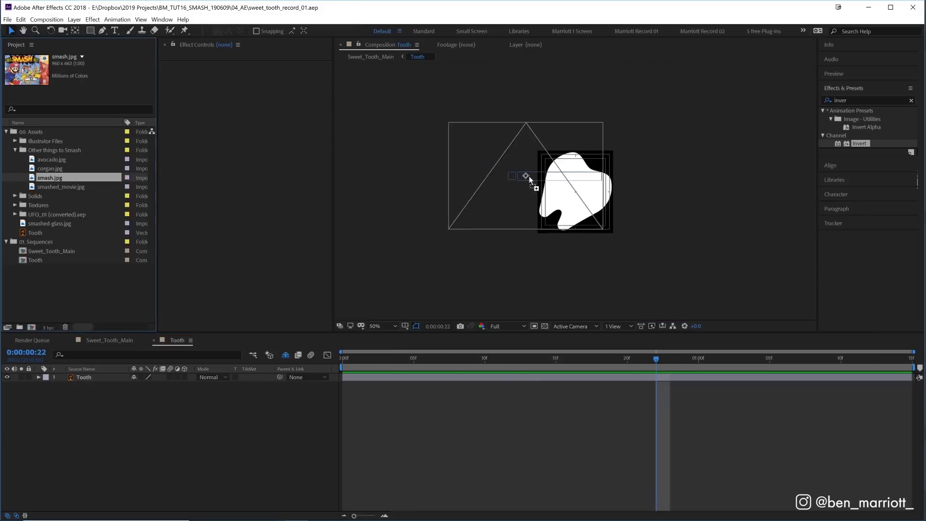
pyautogui.moveTo(41, 178); pyautogui.dragTo(579, 185)
pyautogui.hotkey('ctrl', 'alt', 'shift', 'h')
pyautogui.press('s')
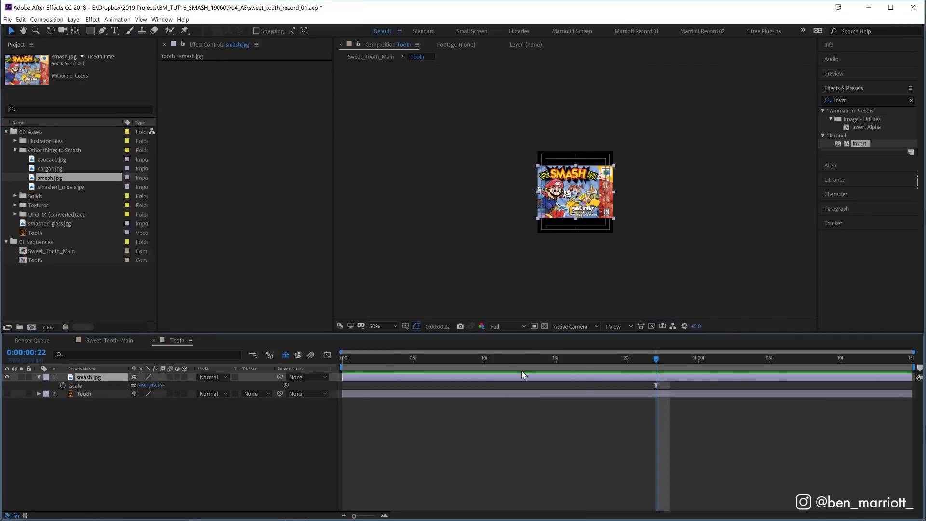
# - Return to Sweet_Tooth_Main and preview the shatter with the smash.jpg artwork
pyautogui.press('Tab')
pyautogui.click(506, 375)
pyautogui.press('space')
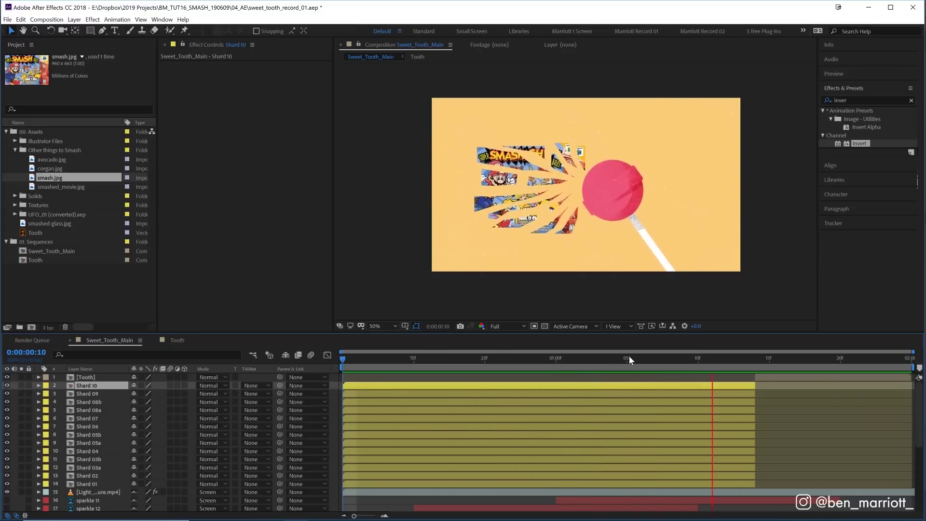
# - Replace the Tooth layer's artwork with the face photo and preview the shatter
pyautogui.press('space')
pyautogui.press('space')
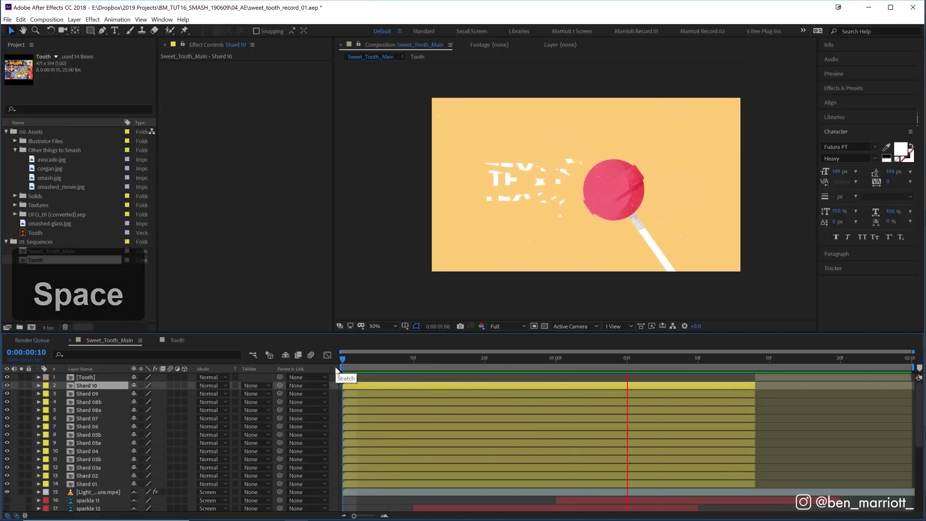
pyautogui.press('Up')
pyautogui.hotkey('ctrl', 'alt', '/')
pyautogui.press('space')
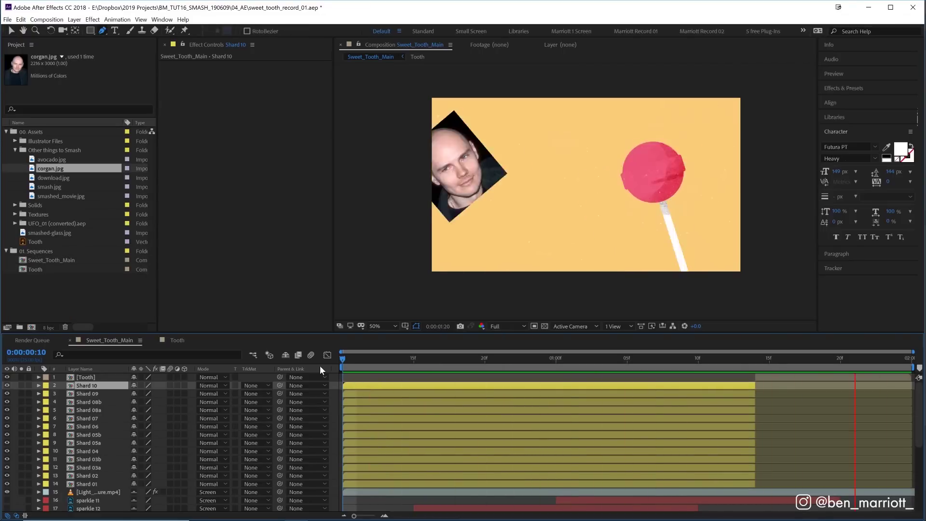
pyautogui.hotkey('shift', '/')
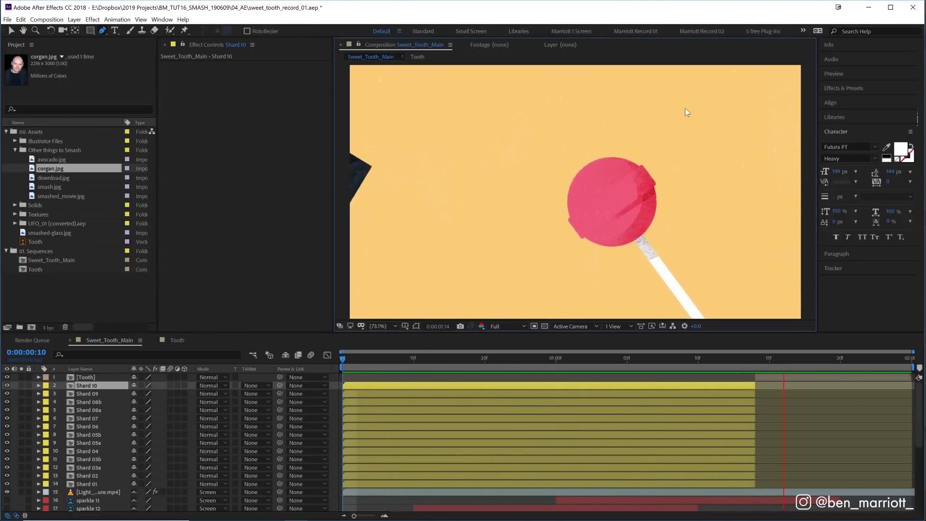